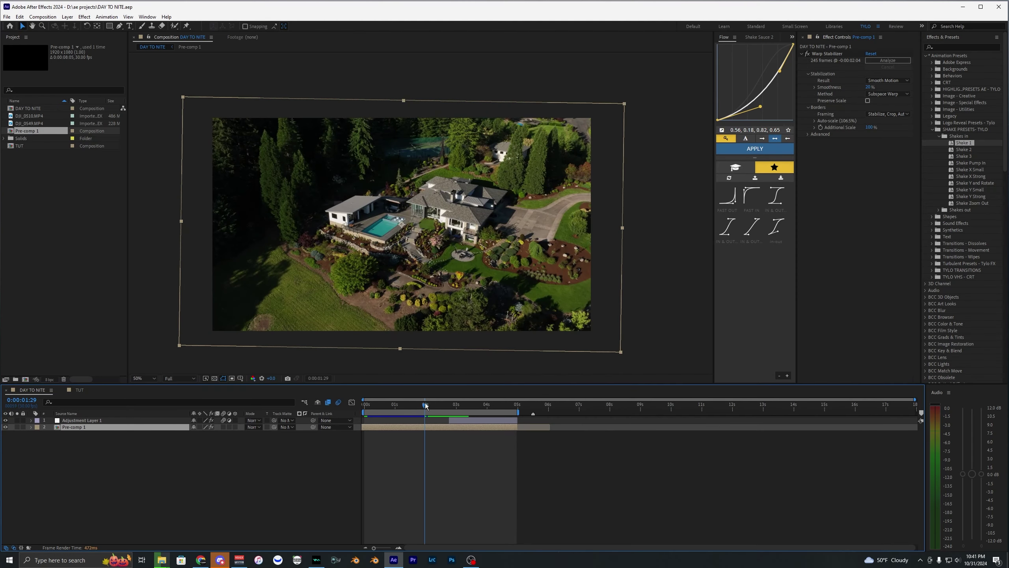
Scrub through the DAY TO NITE composition and the TUT composition to review the day and night drone clips.
drag(425, 402, 444, 411)
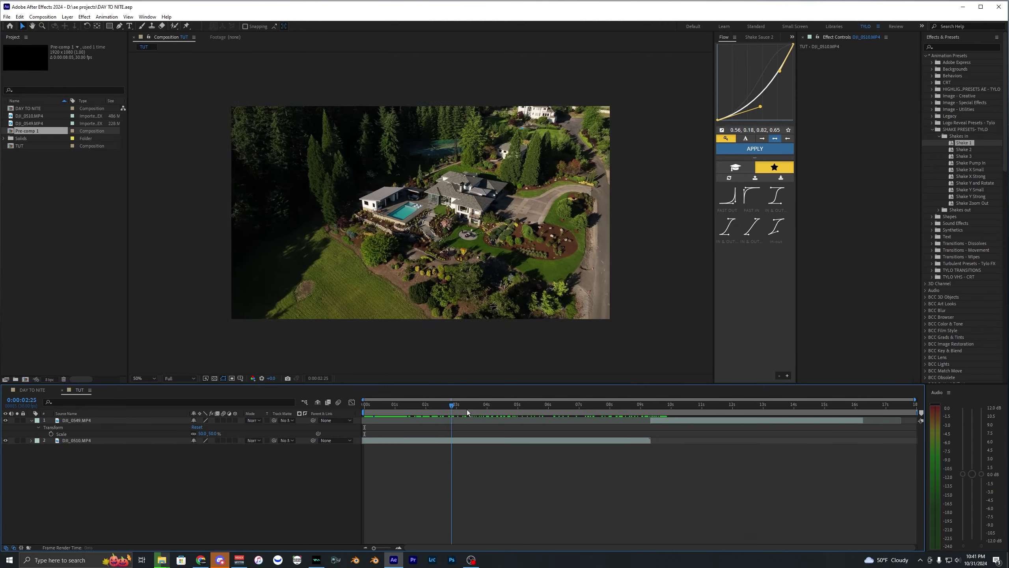
drag(468, 410, 655, 394)
click(529, 440)
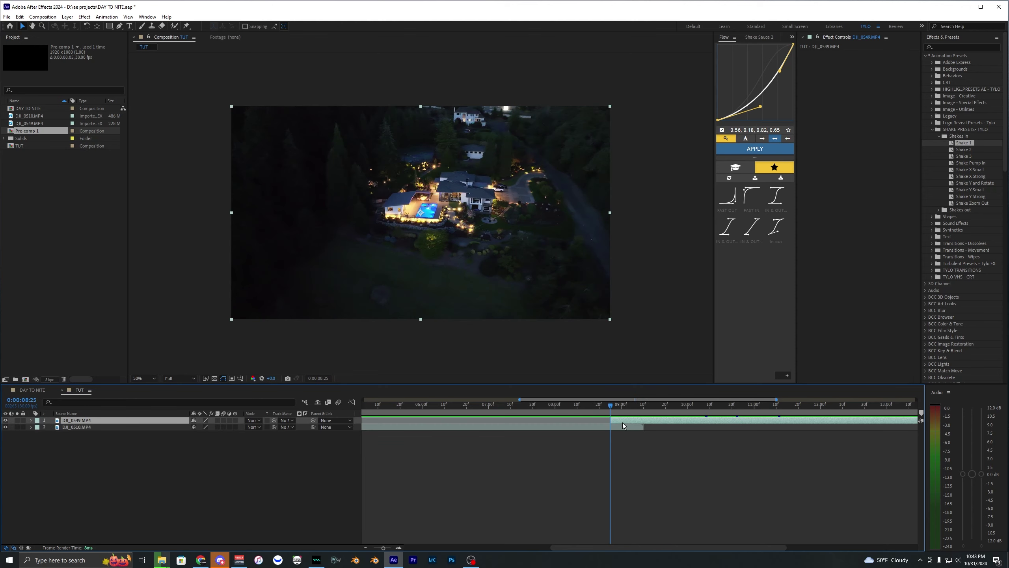
Lower the opacity of the DJI_0549.MP4 layer so the daytime clip beneath shows through it.
key(t)
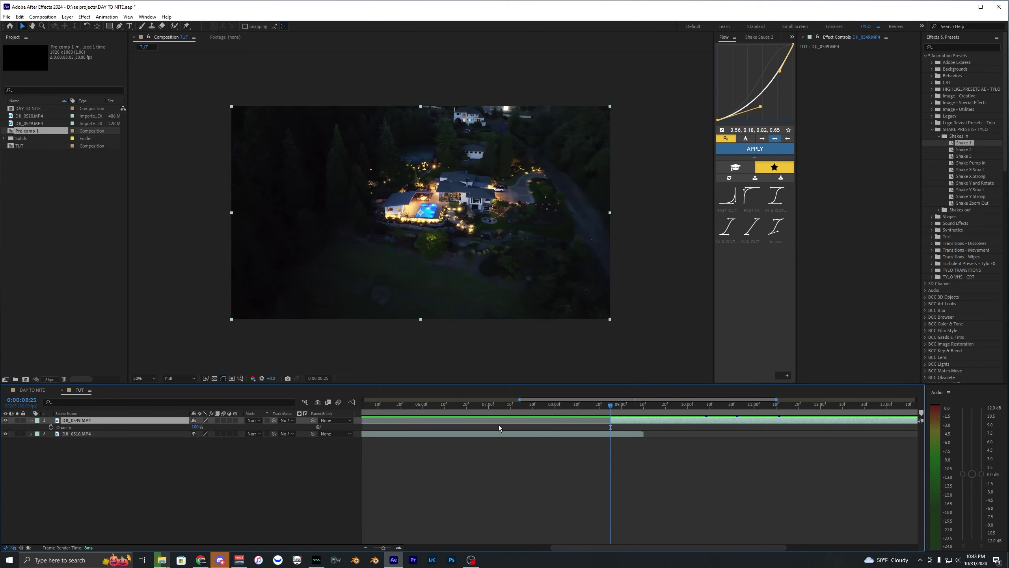
click(196, 427)
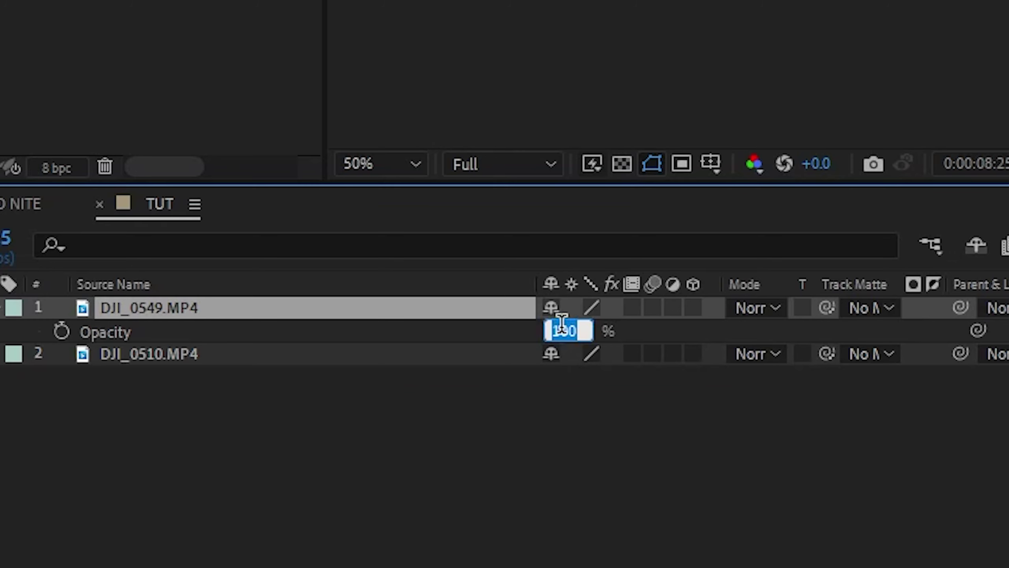
key(Return)
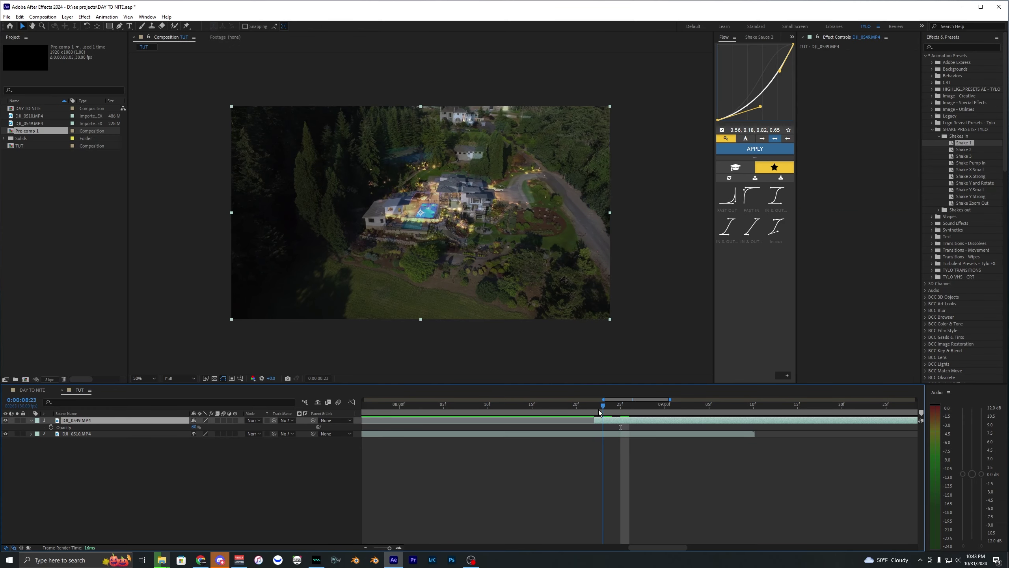
Extend the start of DJI_0549.MP4 and slide the clip in time to match the daytime frame at 0:00:08:22.
drag(599, 413, 394, 404)
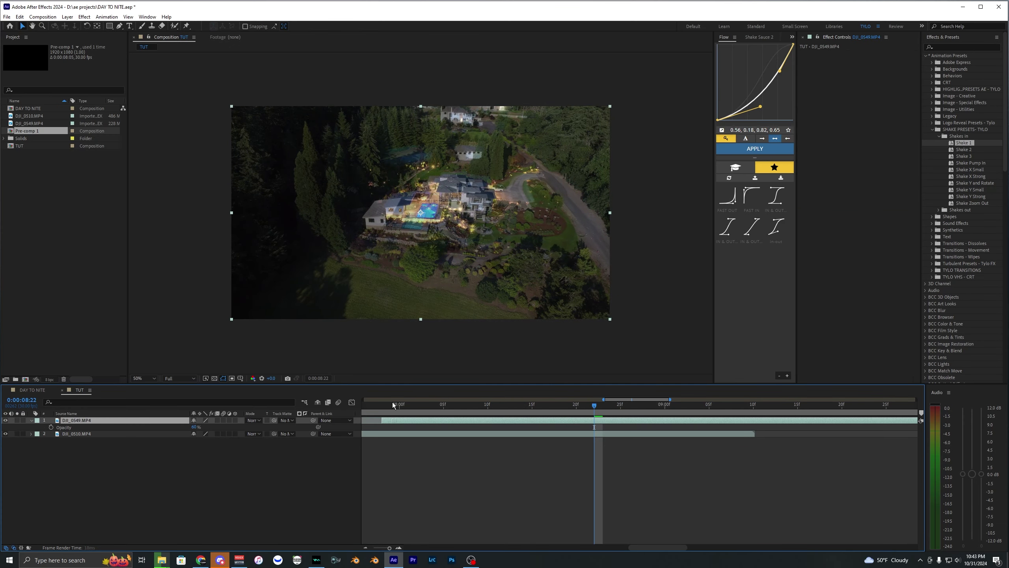
scroll(517, 420, down, 1)
drag(518, 420, 430, 410)
key(period)
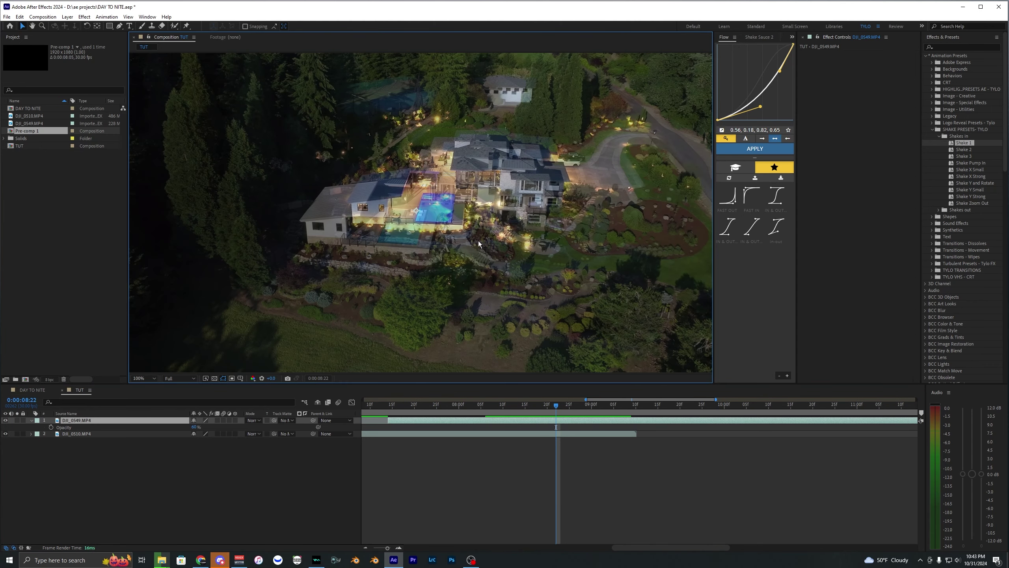
drag(543, 422, 574, 421)
Add a layer marker to DJI_0510.MP4 at 0:00:08:22.
click(563, 440)
click(567, 433)
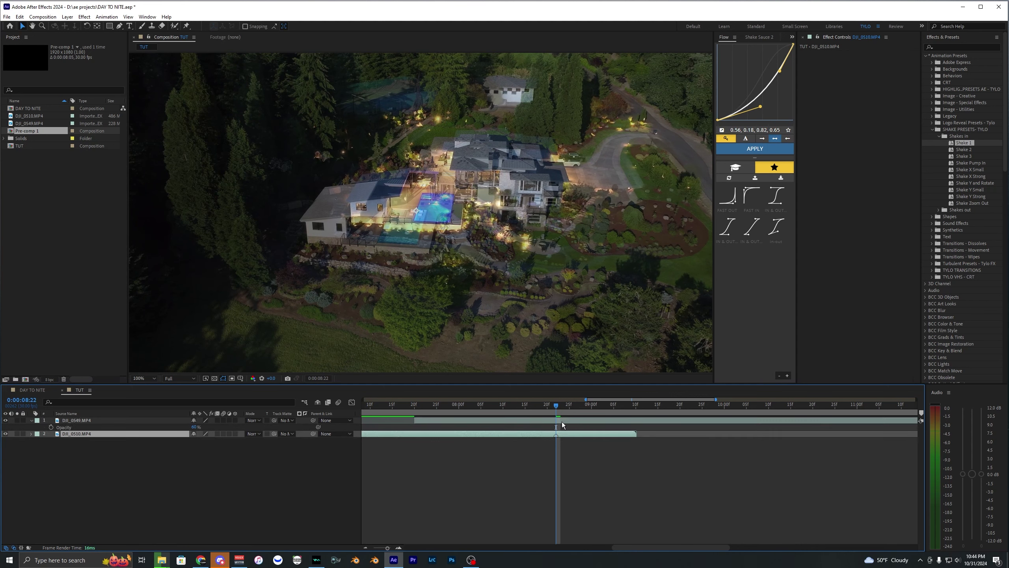
right_click(563, 434)
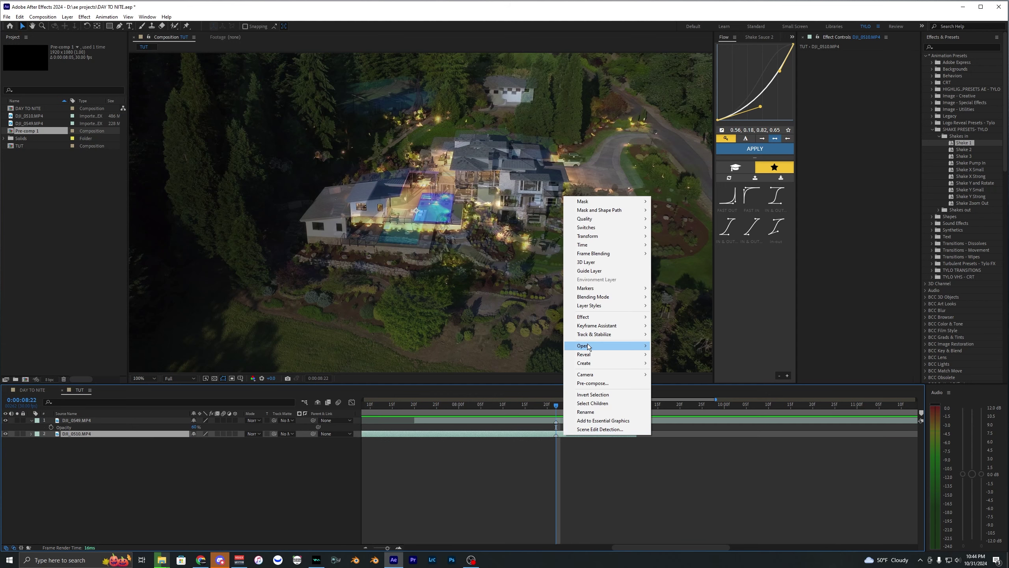
mouse_move(607, 290)
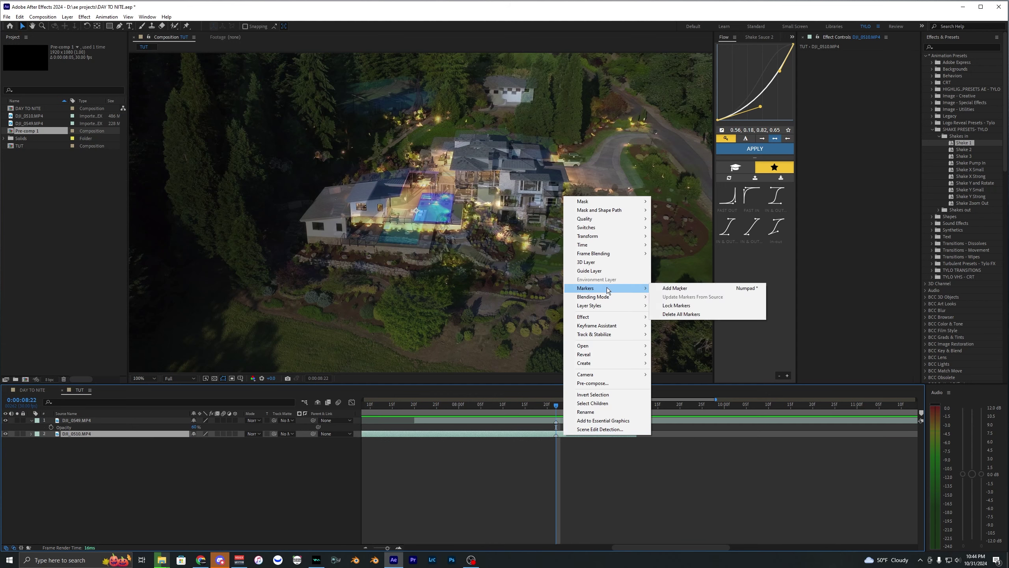
click(689, 289)
Scale up DJI_0549.MP4 and reposition it so its house and pool line up with the daytime clip.
click(450, 183)
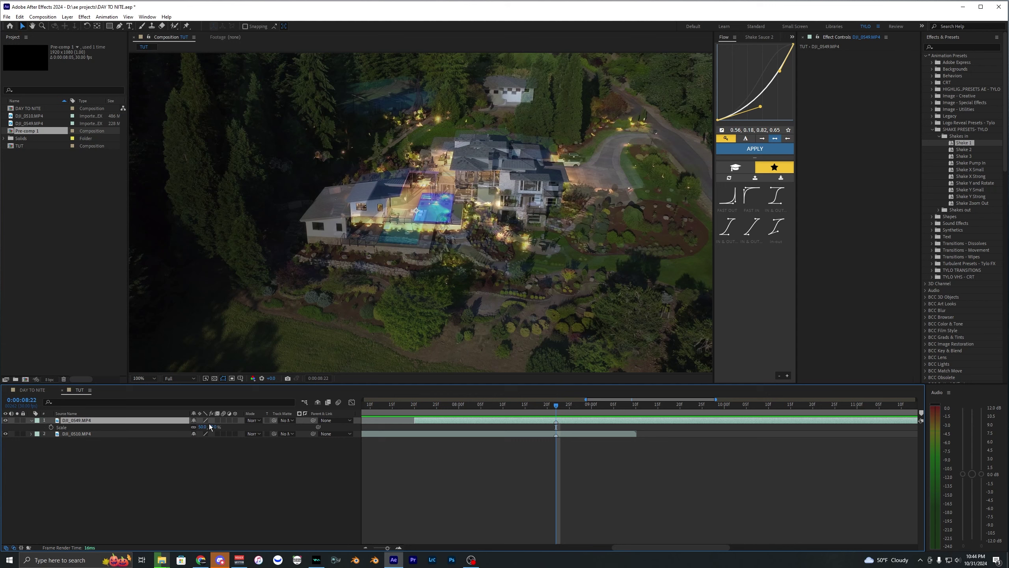
drag(203, 429, 205, 429)
key(ctrl+z)
drag(203, 426, 207, 426)
drag(505, 258, 466, 281)
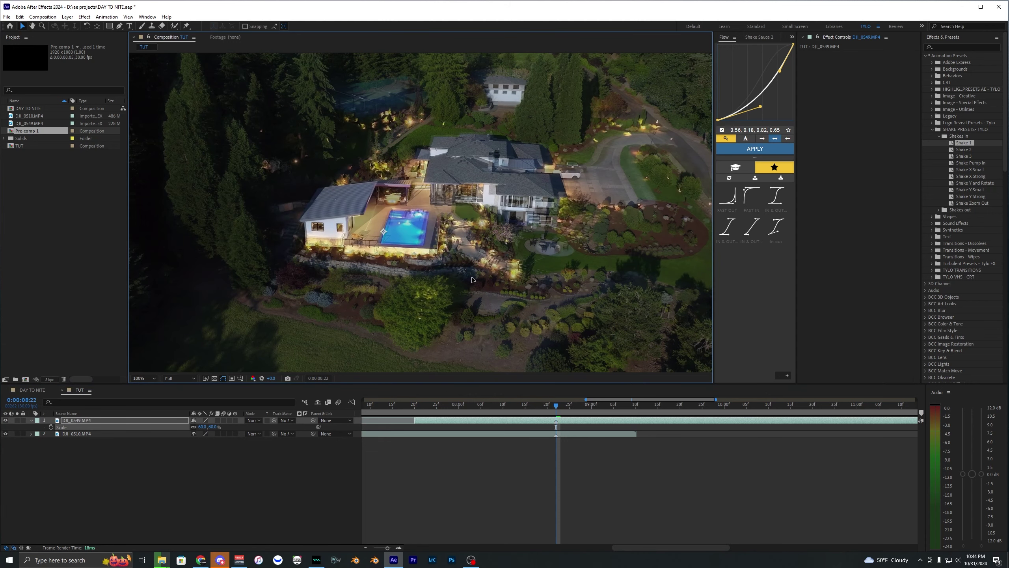
drag(202, 426, 410, 284)
Set DJI_0549.MP4's opacity to 100% and toggle the layer's visibility to compare its alignment with the daytime clip.
key(t)
click(6, 420)
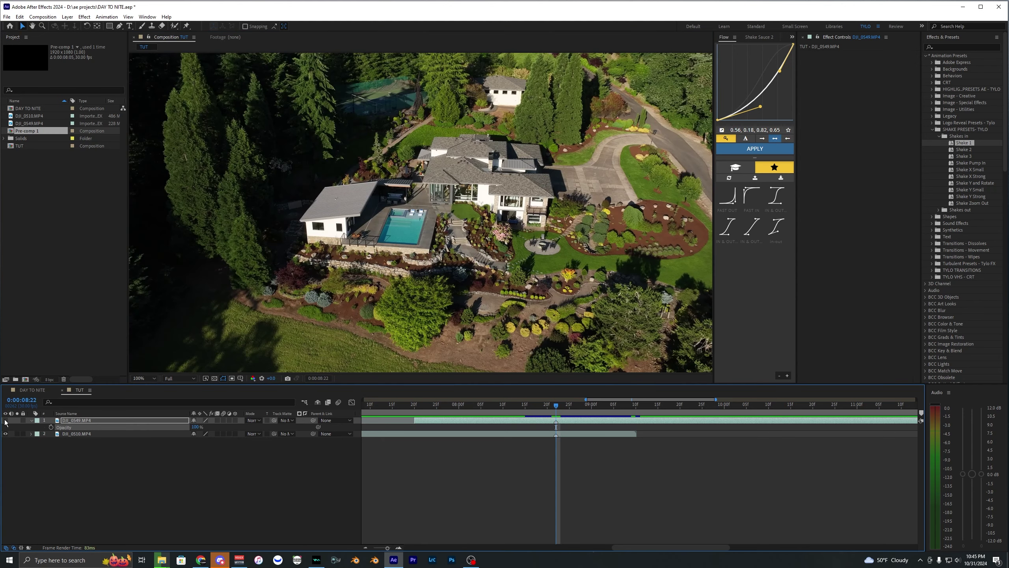
click(5, 420)
click(5, 420)
click(5, 420)
click(5, 421)
click(5, 420)
click(5, 420)
click(5, 420)
click(5, 420)
click(6, 420)
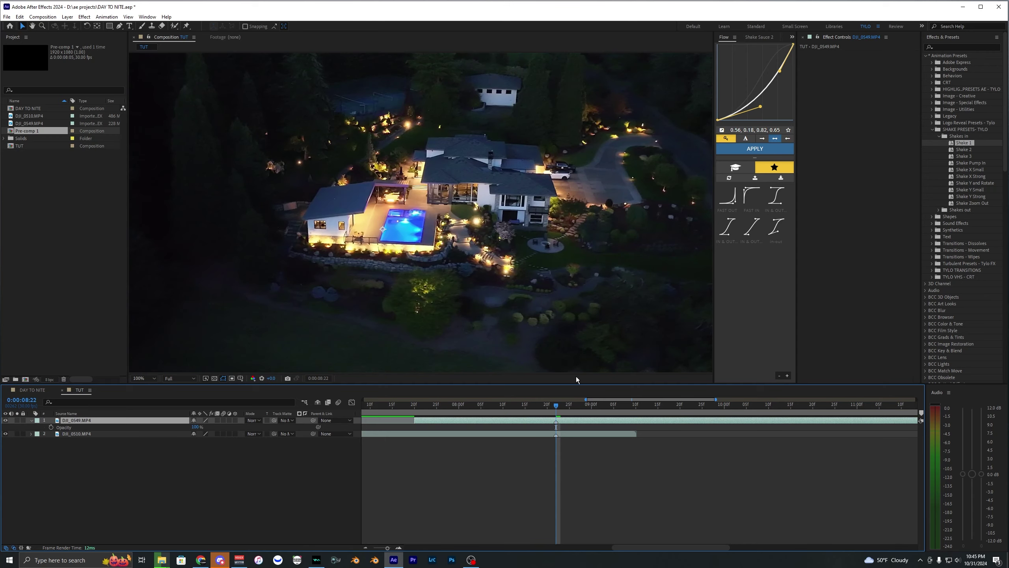
Find the Corner Pin effect and apply it to the DJI_0549.MP4 layer.
click(945, 47)
text(corner)
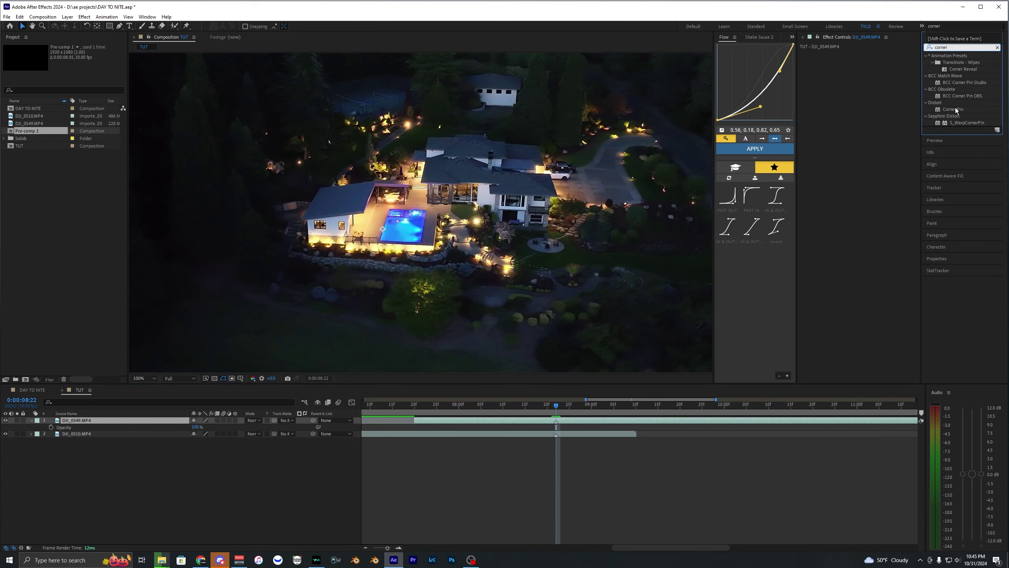
drag(952, 109, 697, 321)
drag(613, 423, 613, 423)
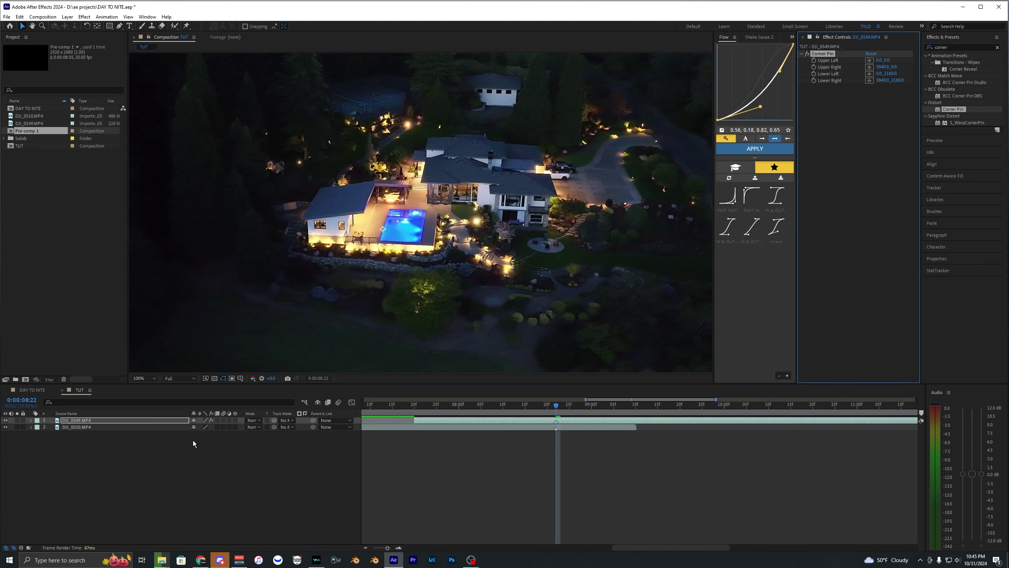
Make DJI_0549.MP4 semi-transparent and adjust its upper-left, upper-right and lower-right corner pins to match the daytime clip's perspective.
click(197, 427)
key(Return)
click(873, 68)
drag(897, 58, 861, 84)
scroll(420, 212, down, 1)
drag(420, 212, 457, 230)
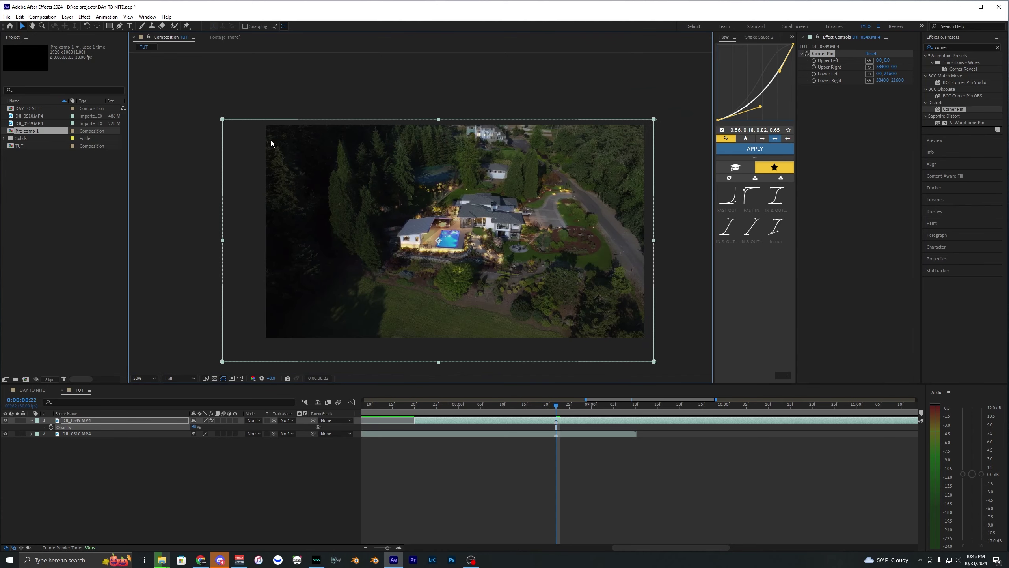
scroll(575, 194, up, 1)
drag(687, 121, 656, 162)
drag(700, 83, 696, 79)
key(ctrl+z)
drag(329, 232, 407, 186)
key(space)
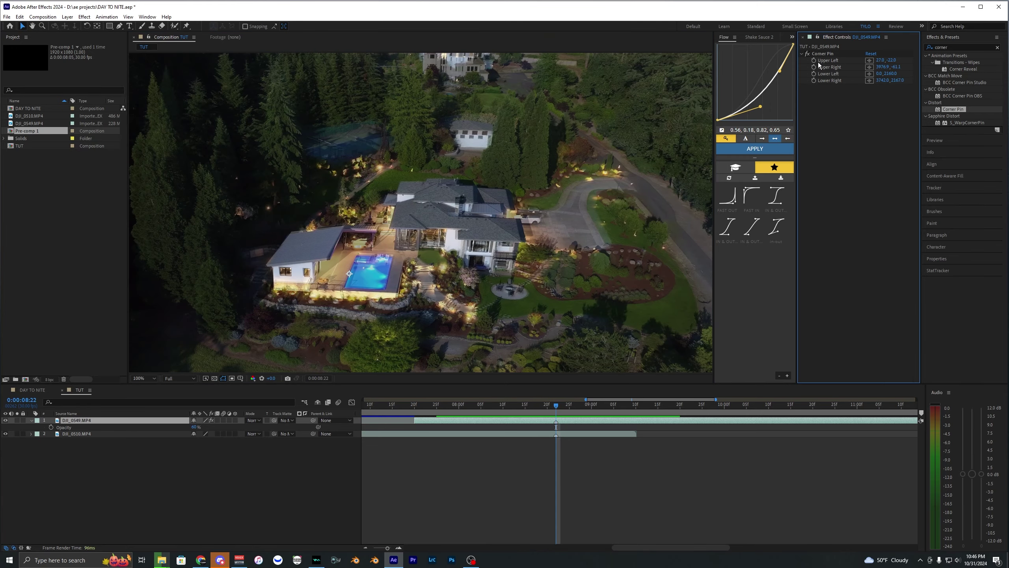
Toggle the Corner Pin effect off and on to compare the alignment with and without the distortion.
click(808, 54)
click(807, 53)
click(808, 53)
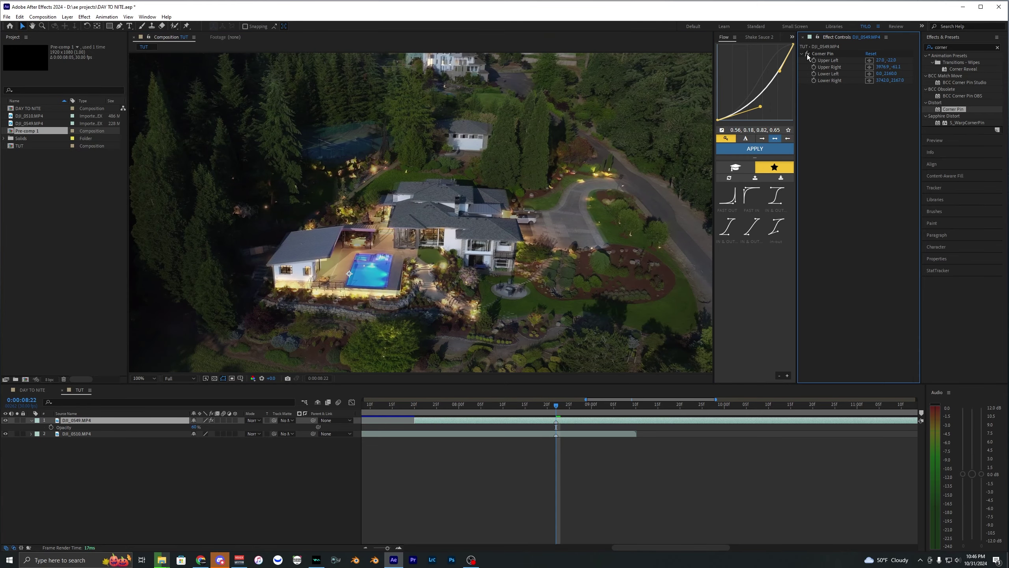
click(807, 53)
click(808, 54)
click(807, 54)
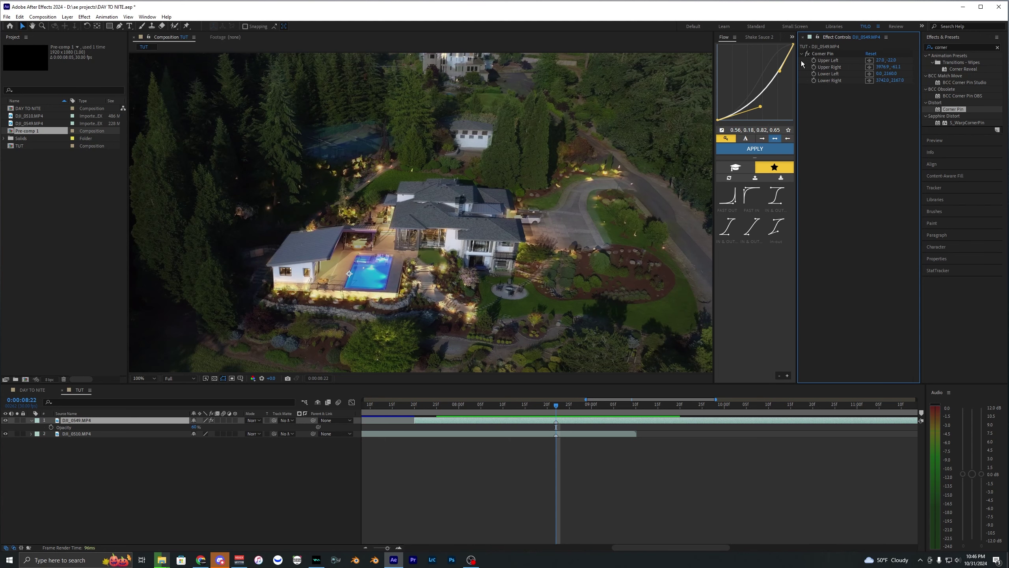
click(806, 53)
click(807, 53)
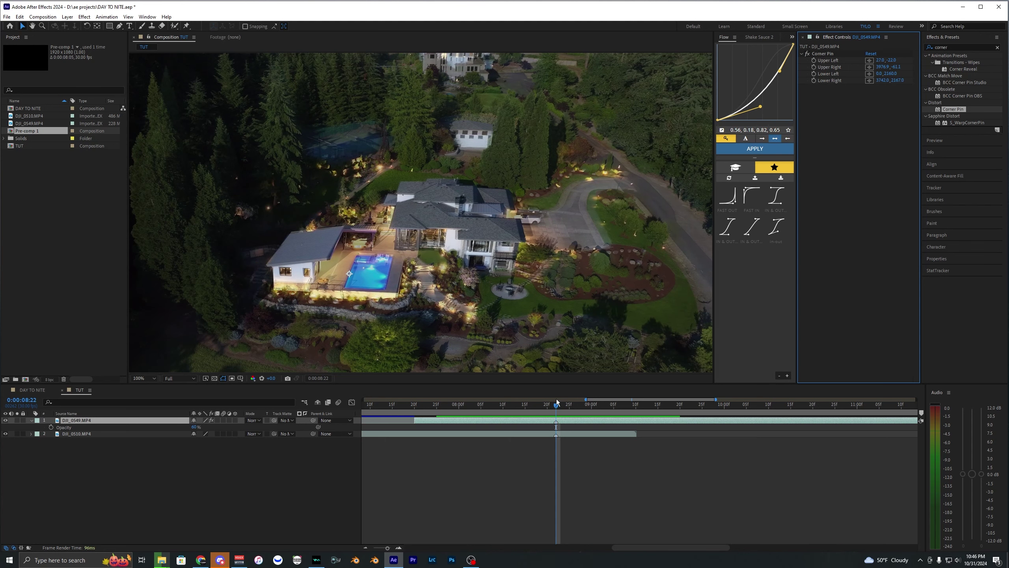
Restore the DJI_0549.MP4 layer's opacity to 100%.
click(568, 435)
click(571, 421)
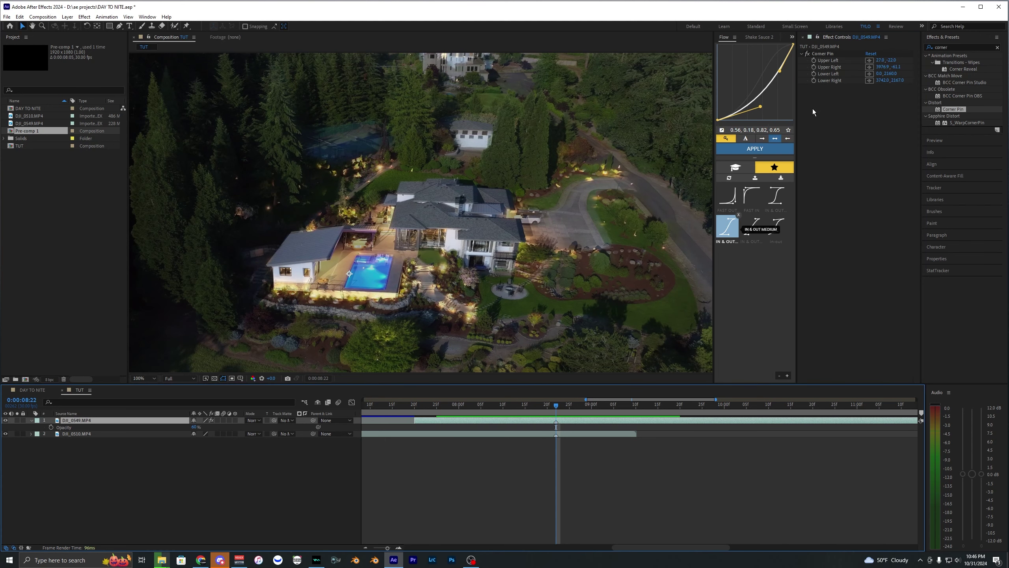
click(581, 433)
click(576, 420)
scroll(568, 424, down, 3)
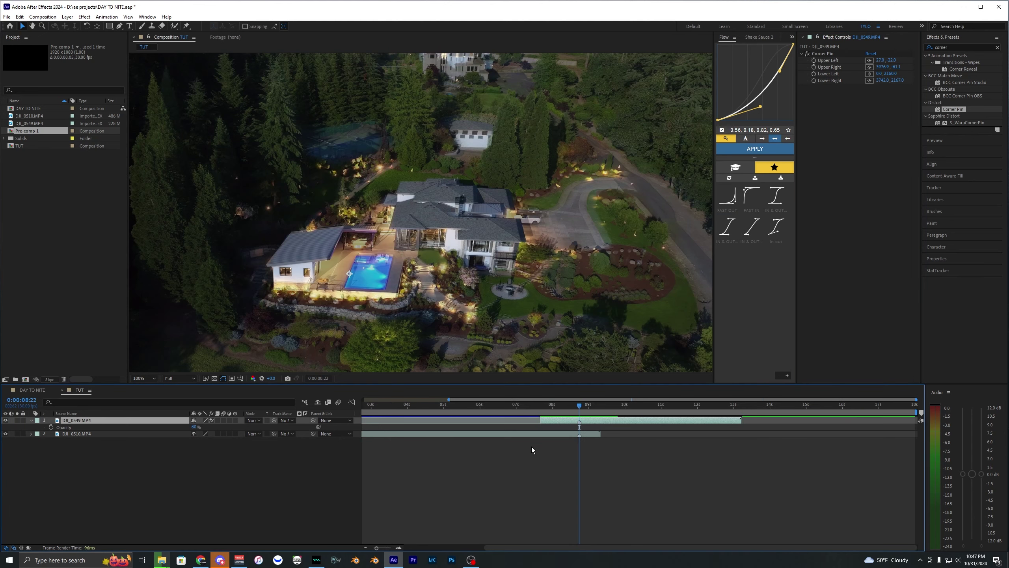
drag(209, 425, 561, 426)
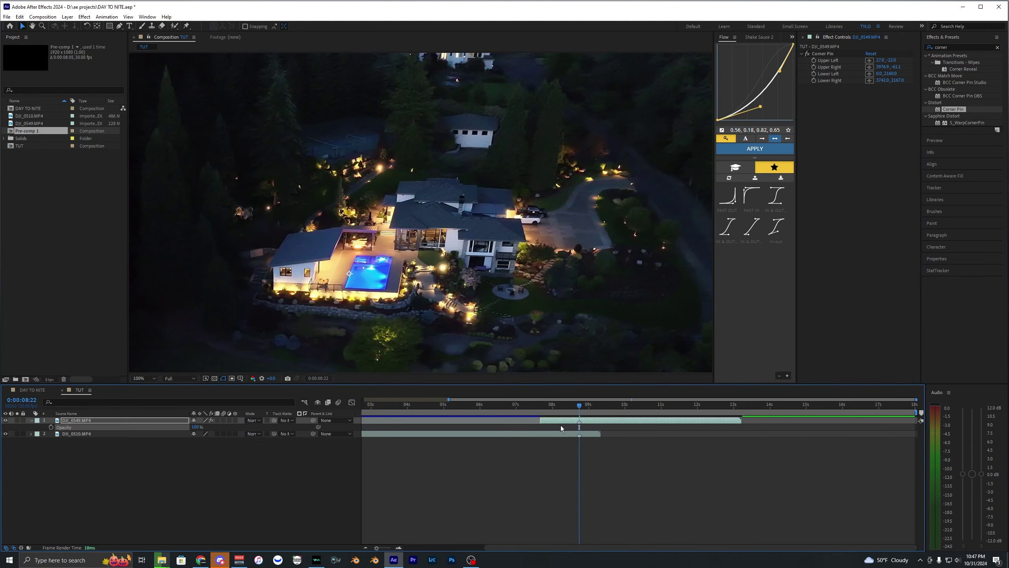
Toggle DJI_0549.MP4's visibility repeatedly to check how well the corner-pinned night clip matches the daytime clip.
click(5, 420)
click(5, 420)
click(5, 421)
click(6, 420)
click(5, 421)
click(5, 420)
click(5, 421)
click(5, 420)
Trim DJI_0549.MP4 to start and DJI_0510.MP4 to end at the matching marker at 0:00:08:22.
key(equal)
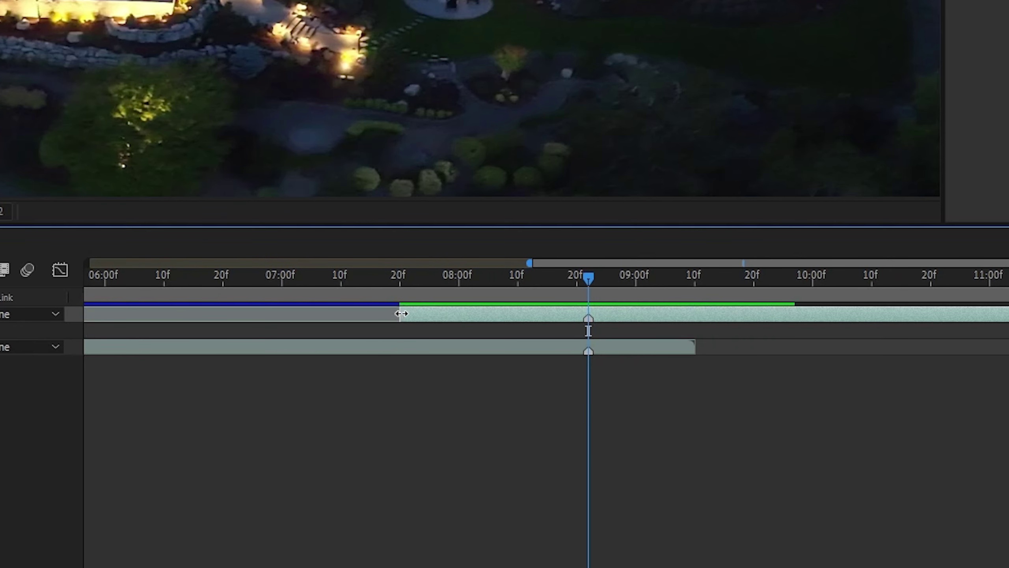
drag(398, 313, 588, 314)
drag(589, 279, 430, 278)
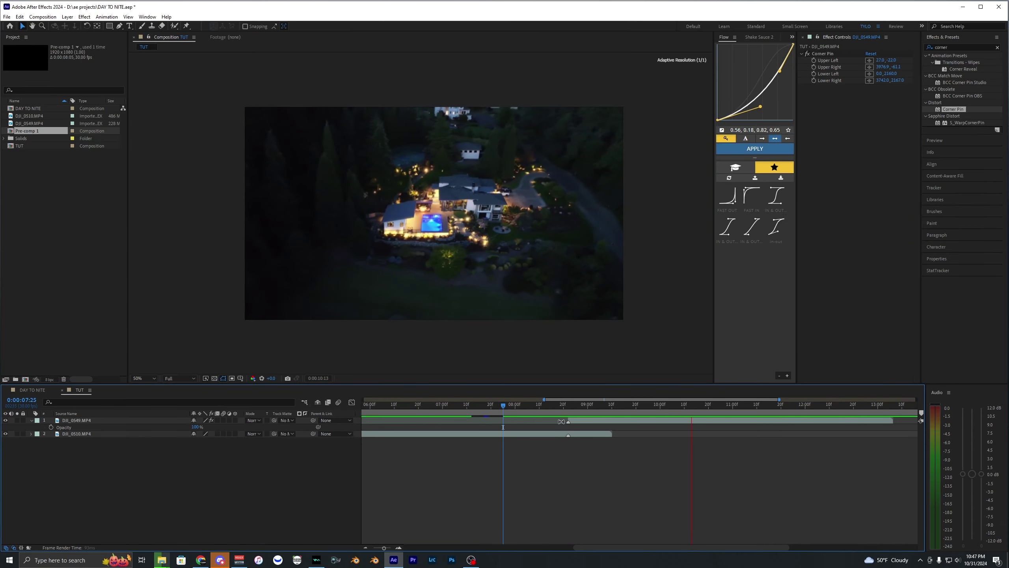
drag(543, 462, 669, 458)
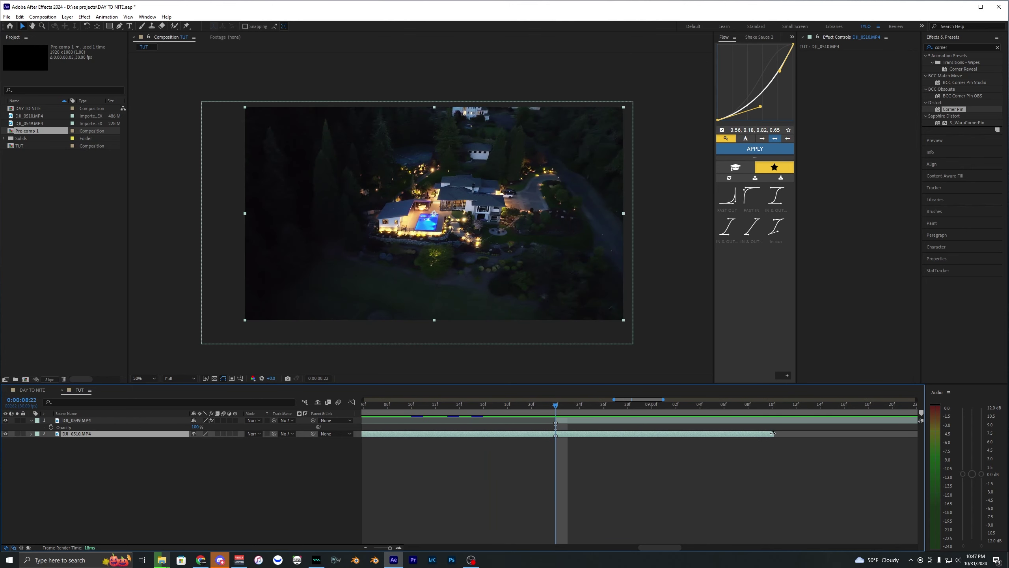
drag(772, 433, 555, 433)
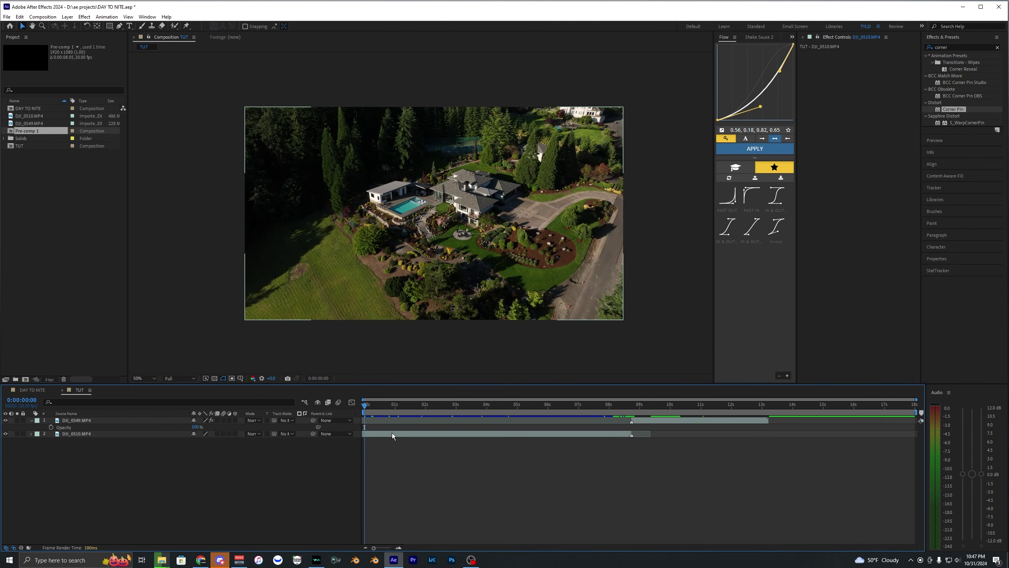
Play the trimmed daytime clip from its start, then the cut into the night clip.
click(392, 432)
click(395, 440)
click(397, 433)
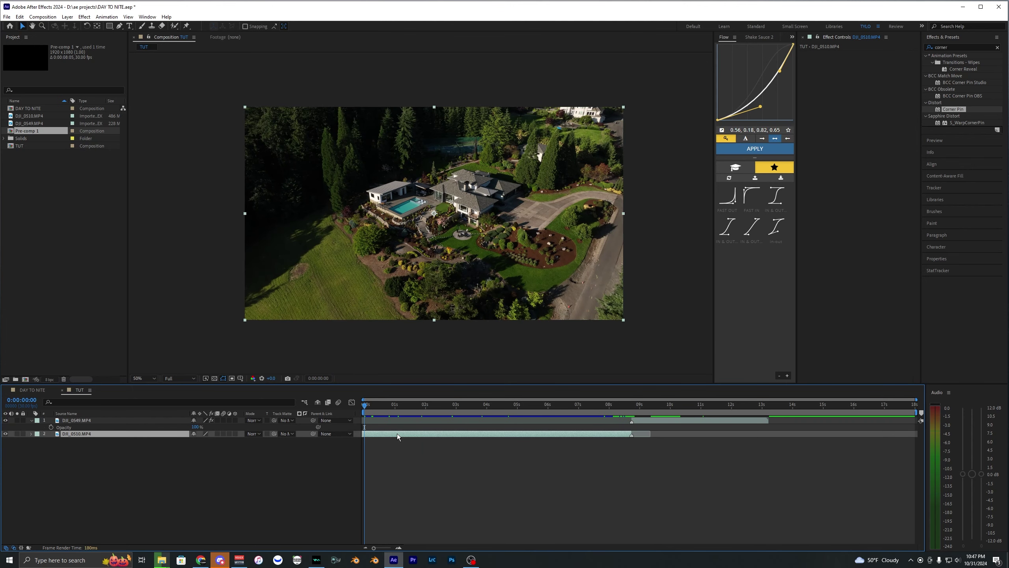
key(space)
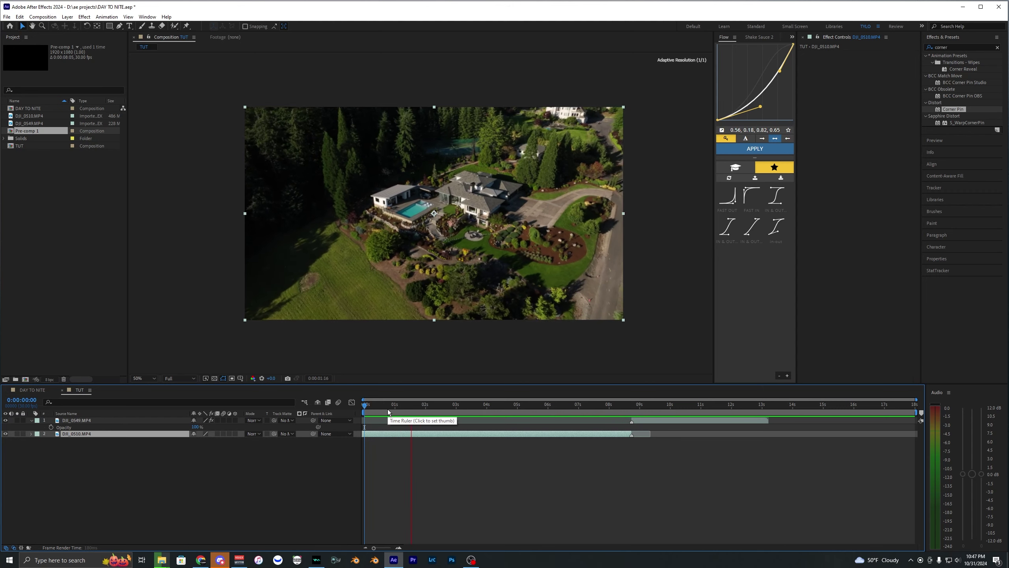
click(633, 404)
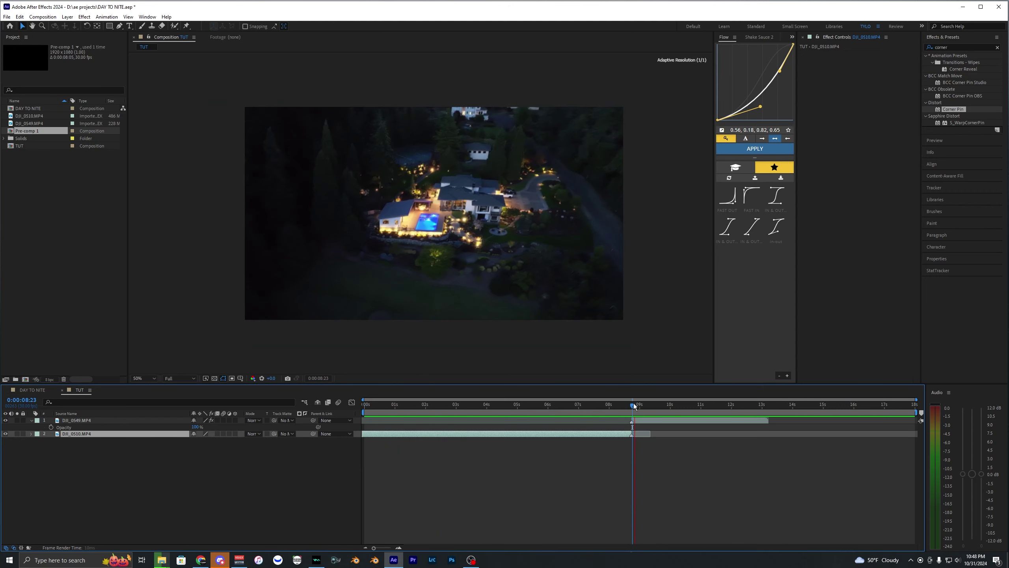
key(space)
Enable time remapping on DJI_0510.MP4 and add a Time Remap keyframe at the cut at 0:00:08:22.
key(ctrl+alt+t)
click(168, 455)
click(387, 433)
click(632, 407)
scroll(632, 413, up, 6)
drag(609, 407, 540, 433)
click(538, 446)
click(471, 435)
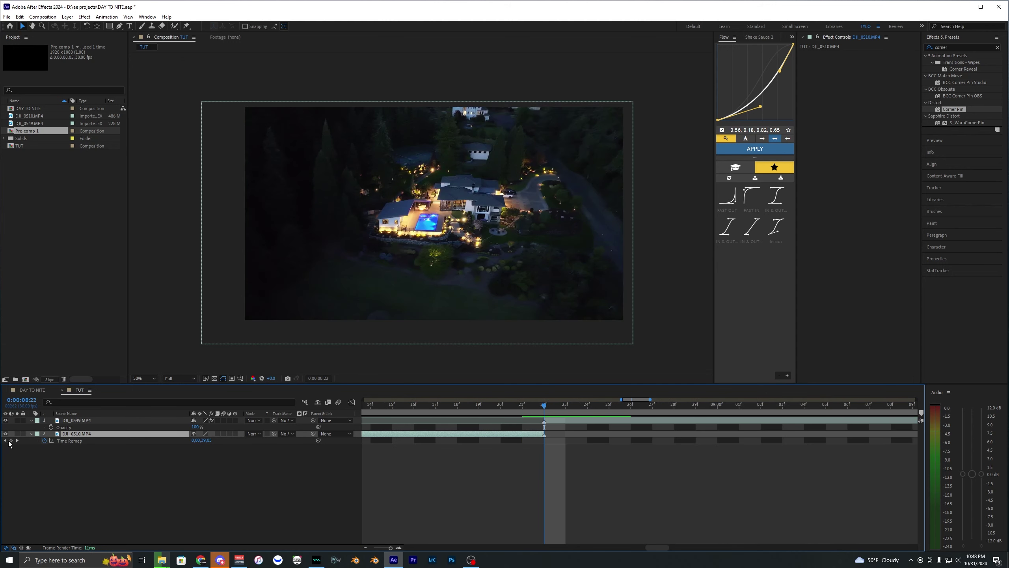
scroll(563, 471, down, 8)
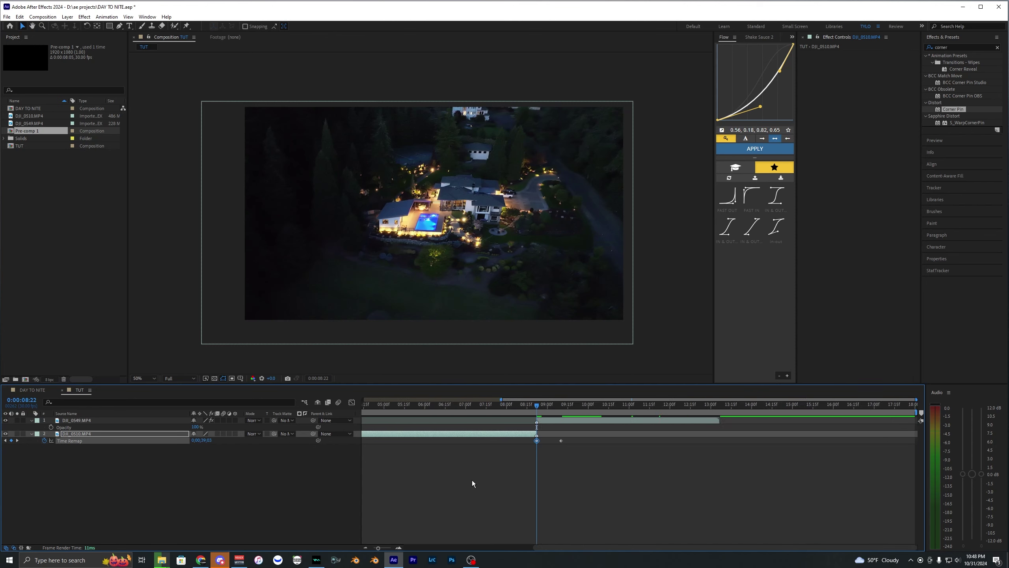
Return to the start of the composition and preview the time-remapped daytime clip.
drag(388, 407, 326, 413)
click(352, 451)
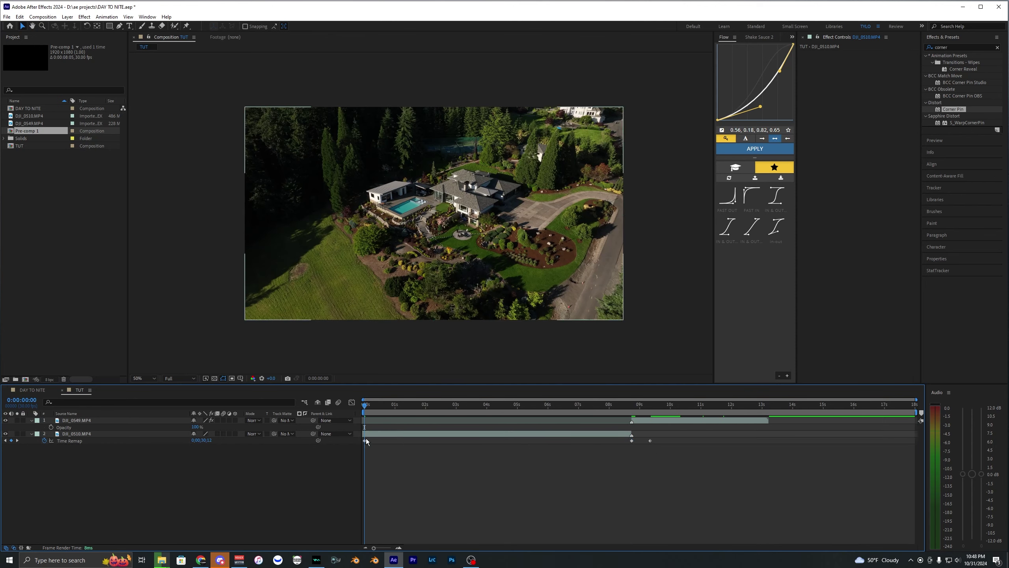
key(space)
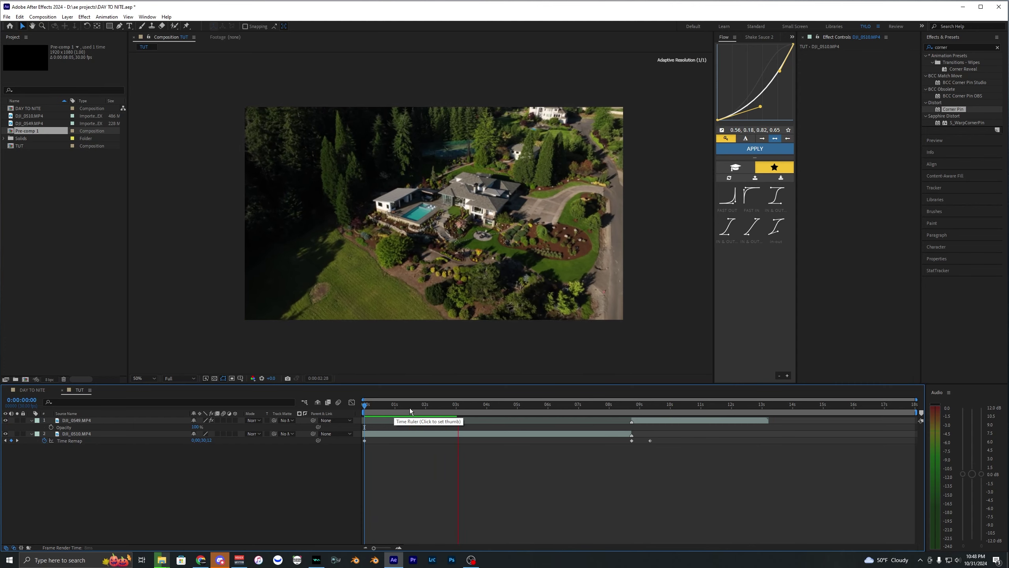
Move the first Time Remap keyframe of DJI_0510.MP4 to about 0:00:03:12 and trim the clip's start to it.
key(space)
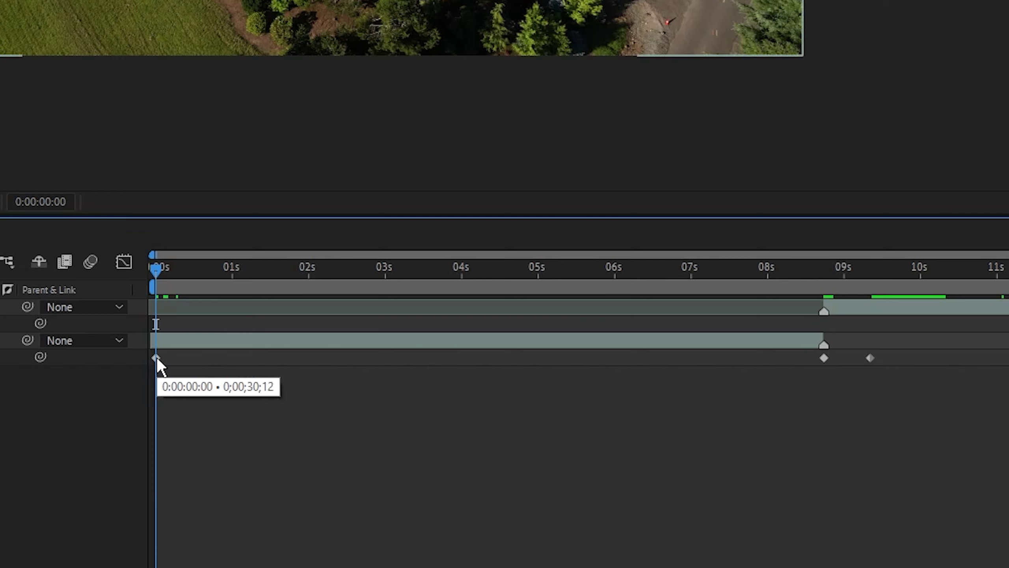
drag(364, 440, 400, 442)
drag(247, 362, 414, 361)
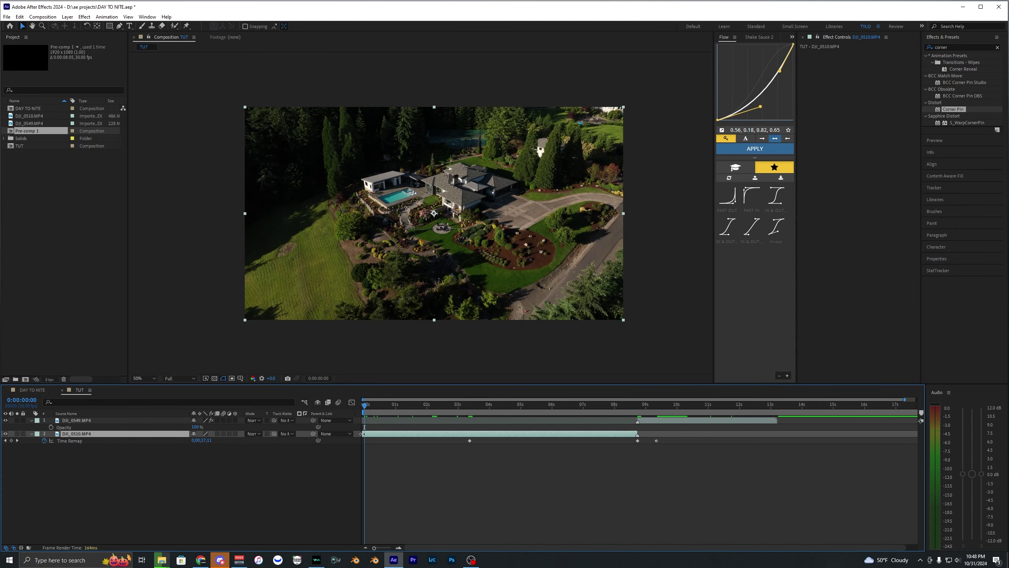
drag(362, 434, 451, 439)
scroll(469, 439, up, 3)
click(467, 407)
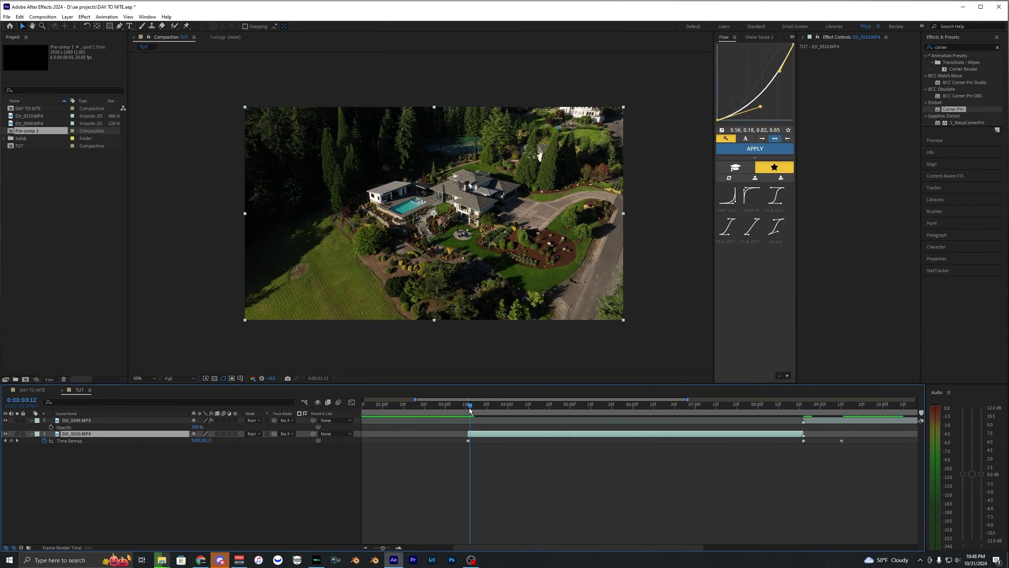
Slide both clips earlier together so DJI_0510.MP4 begins at the start of the composition.
scroll(467, 409, down, 3)
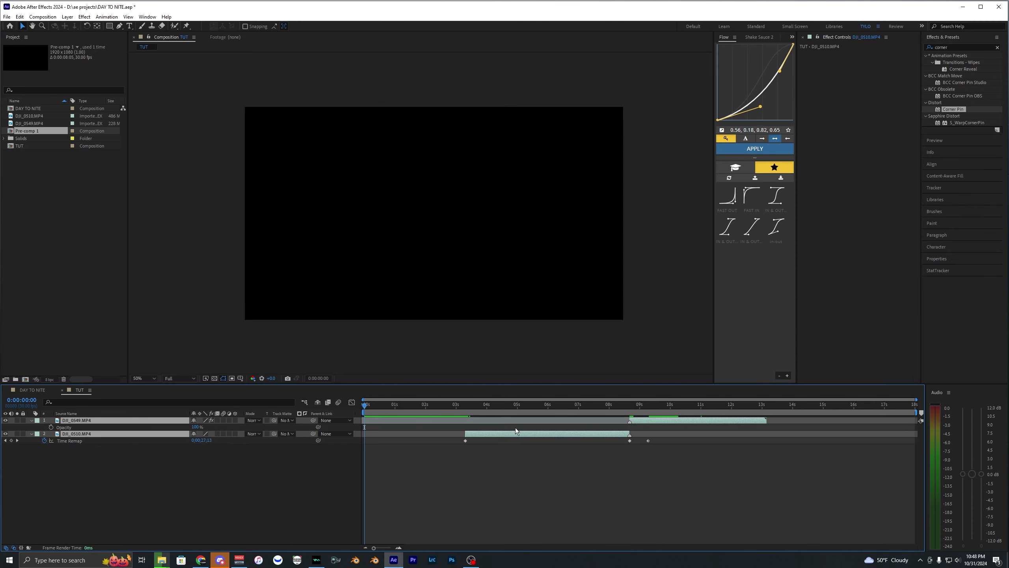
drag(515, 430, 399, 434)
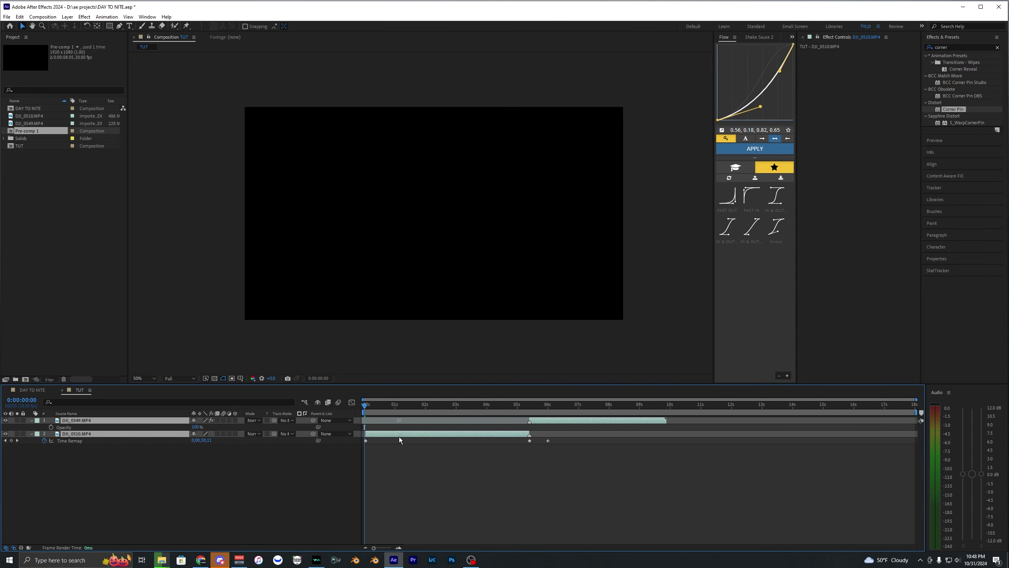
click(376, 434)
Apply Easy Ease to the Time Remap keyframes at the start and end of DJI_0510.MP4.
drag(532, 451, 355, 439)
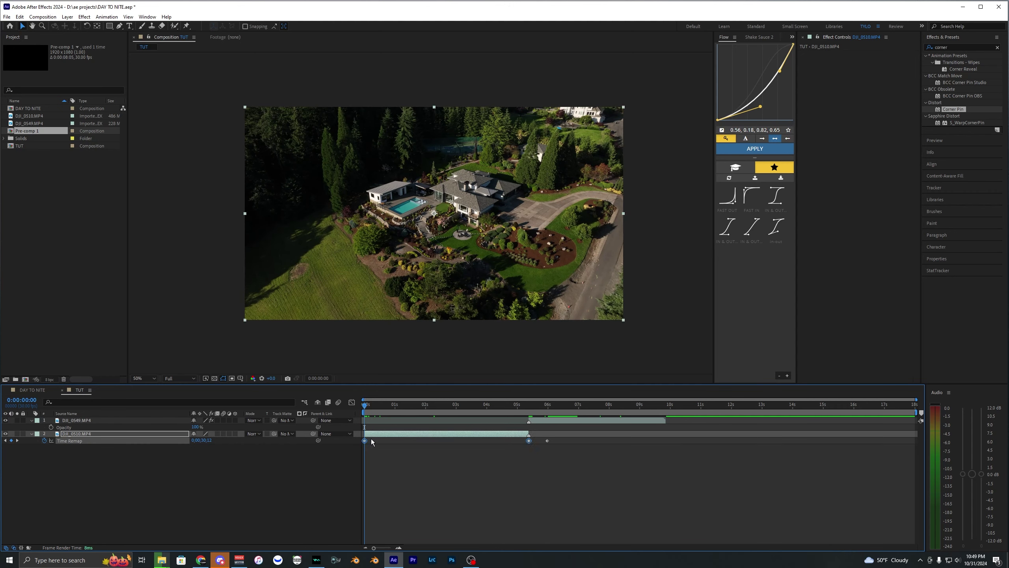
key(ctrl+alt+h)
right_click(364, 440)
mouse_move(427, 437)
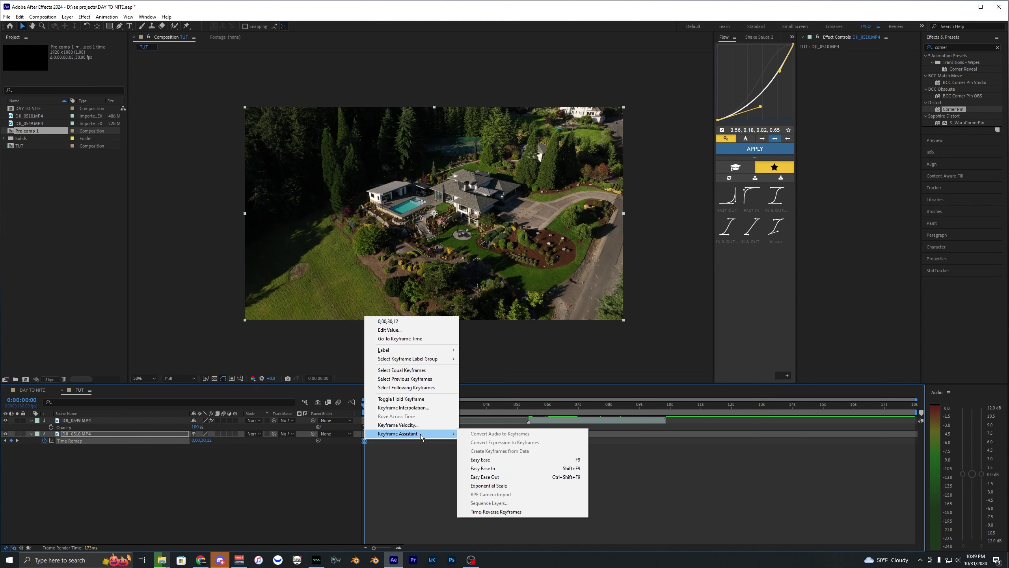
click(483, 460)
Shape the DJI_0510.MP4 Time Remap curve in the Graph Editor to start slowly and accelerate into the cut, and preview it.
click(352, 402)
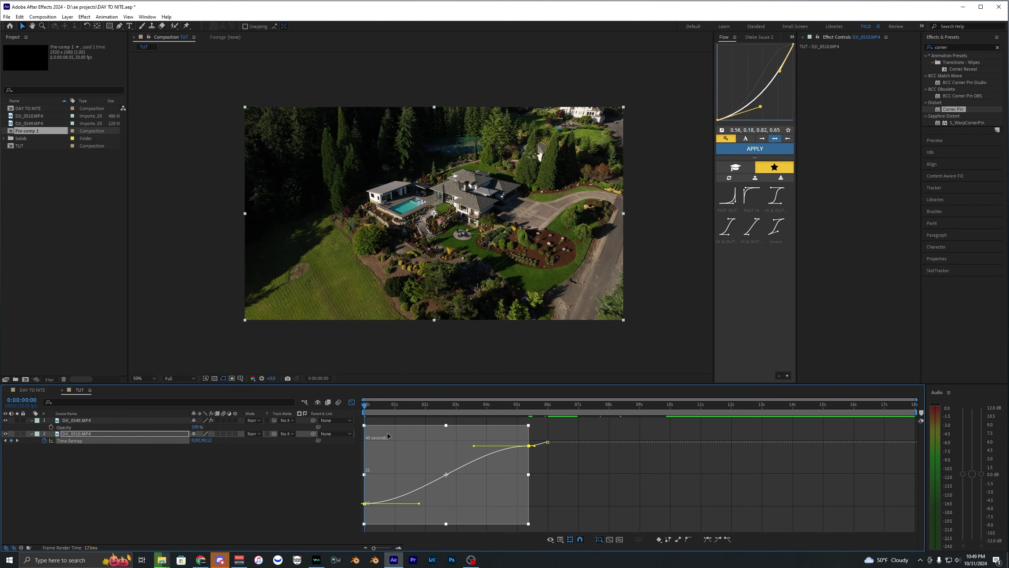
click(379, 523)
drag(420, 518, 416, 492)
drag(475, 432, 510, 473)
drag(414, 493, 462, 495)
drag(515, 476, 473, 491)
click(406, 450)
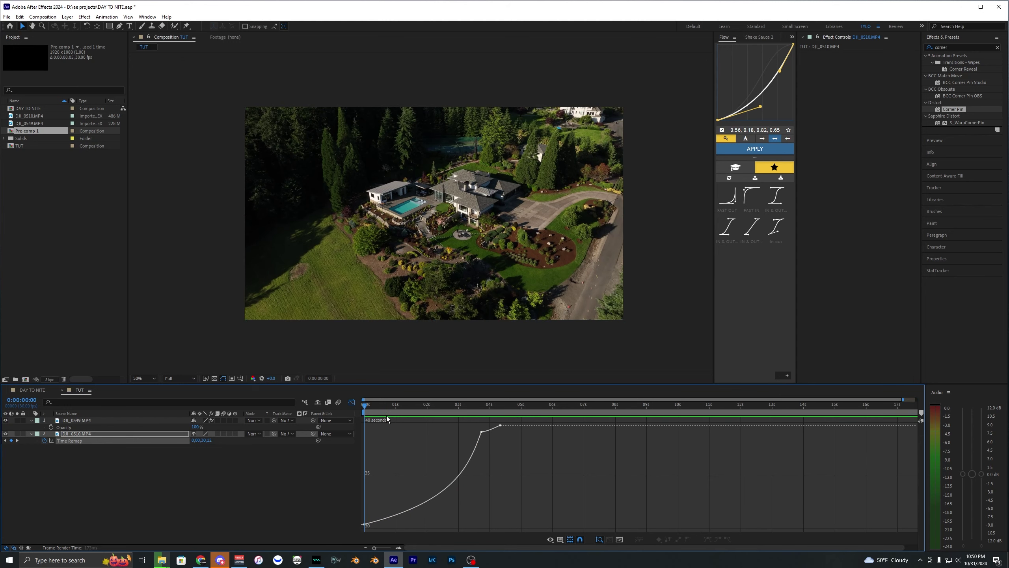
key(space)
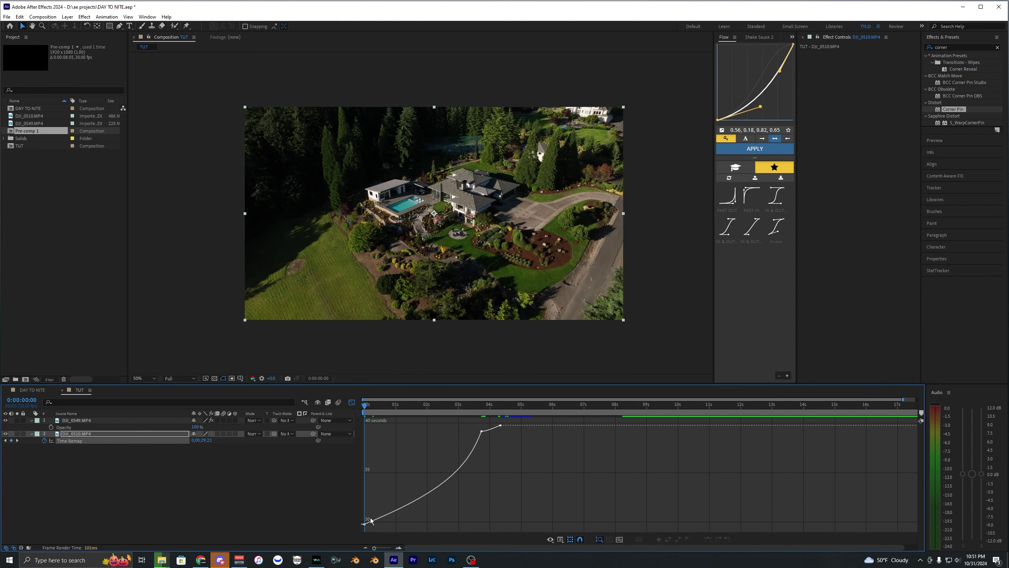
Set the first Time Remap keyframe of DJI_0510.MP4 to 0;00;27;02 and close the Graph Editor.
click(368, 523)
click(345, 492)
drag(199, 440, 178, 444)
click(376, 487)
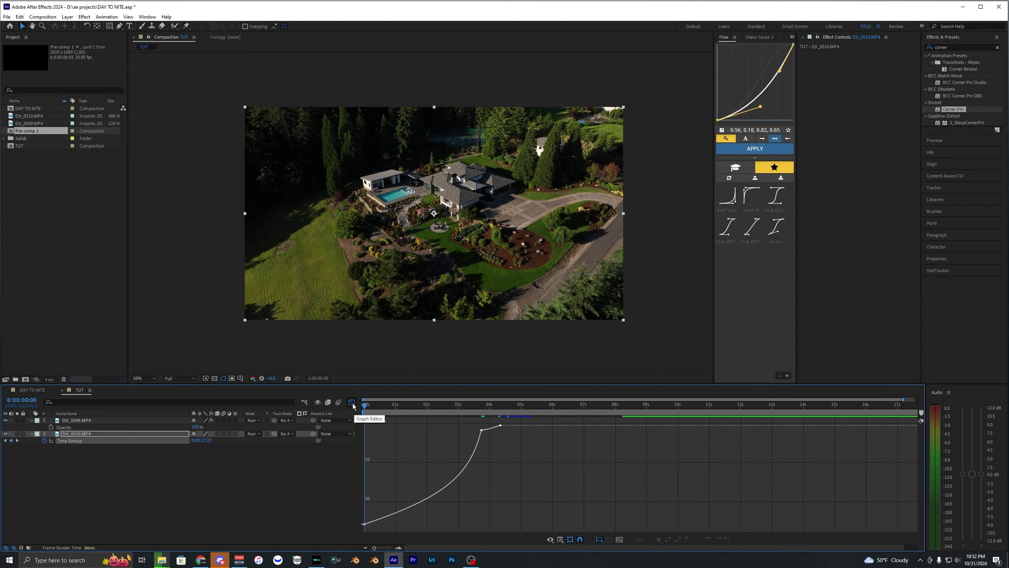
click(352, 402)
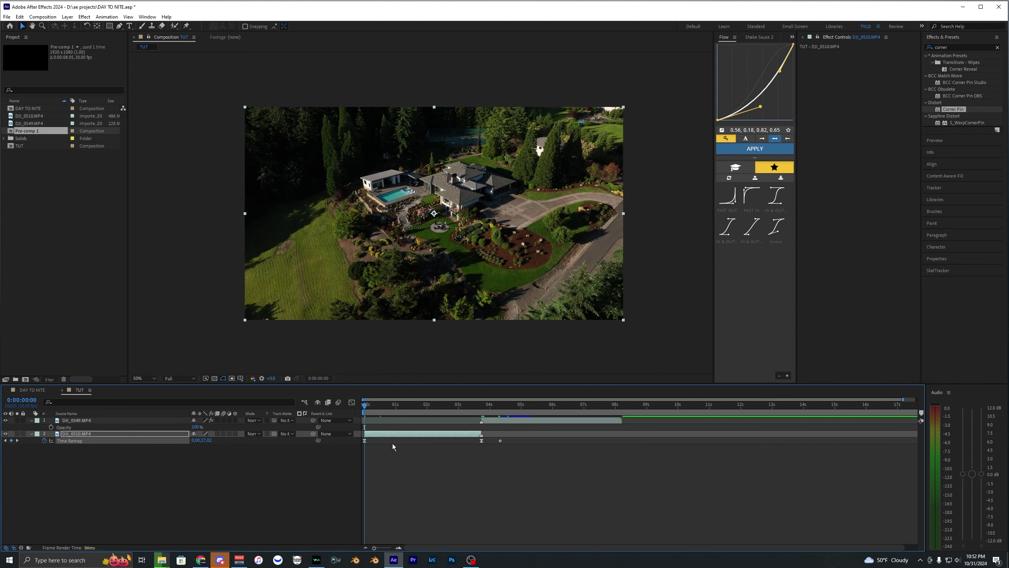
Enable time remapping on DJI_0549.MP4 and add a Time Remap keyframe at the cut at 0:00:03:22.
click(481, 413)
click(476, 423)
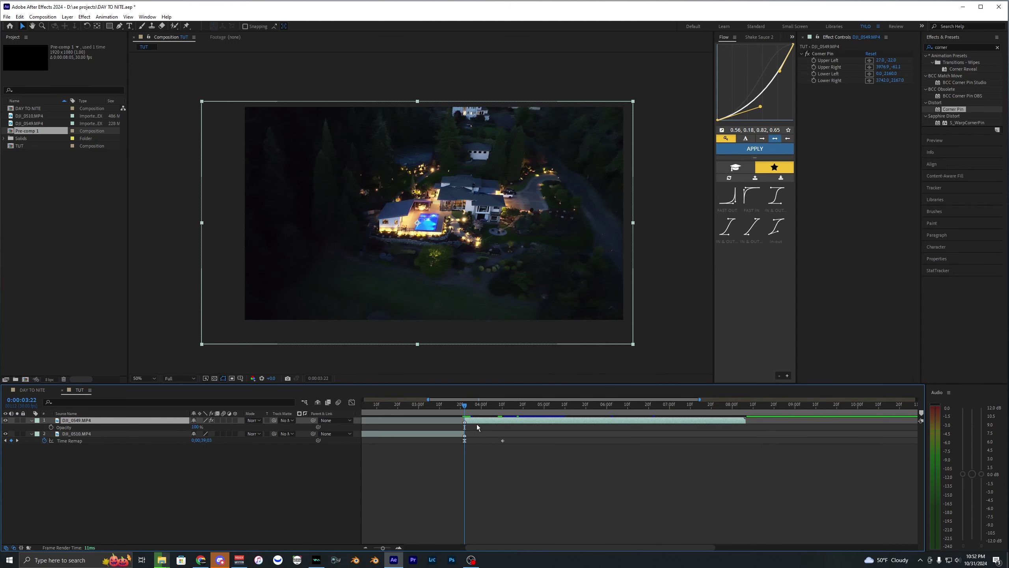
scroll(484, 433, up, 2)
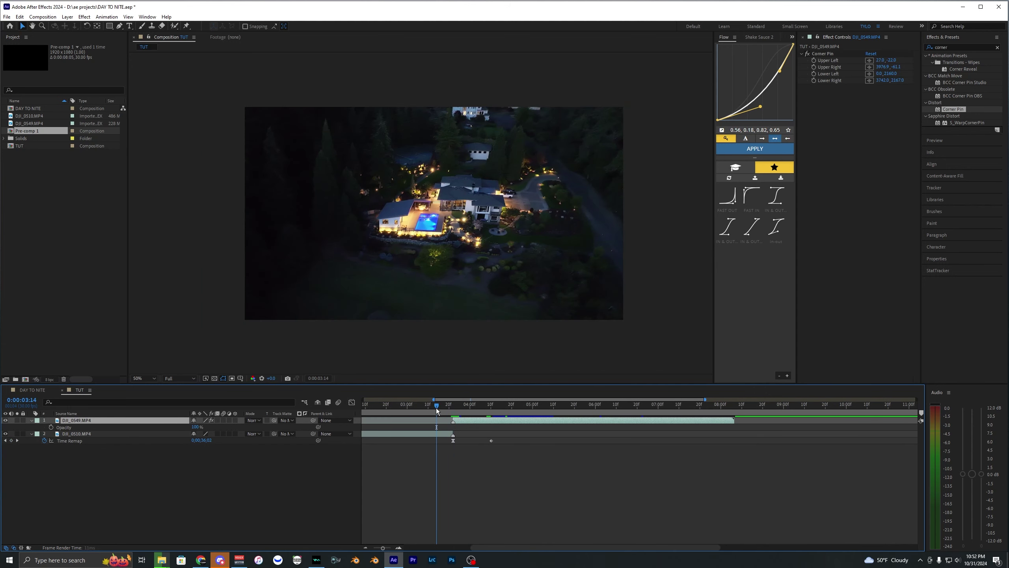
key(ctrl+alt+t)
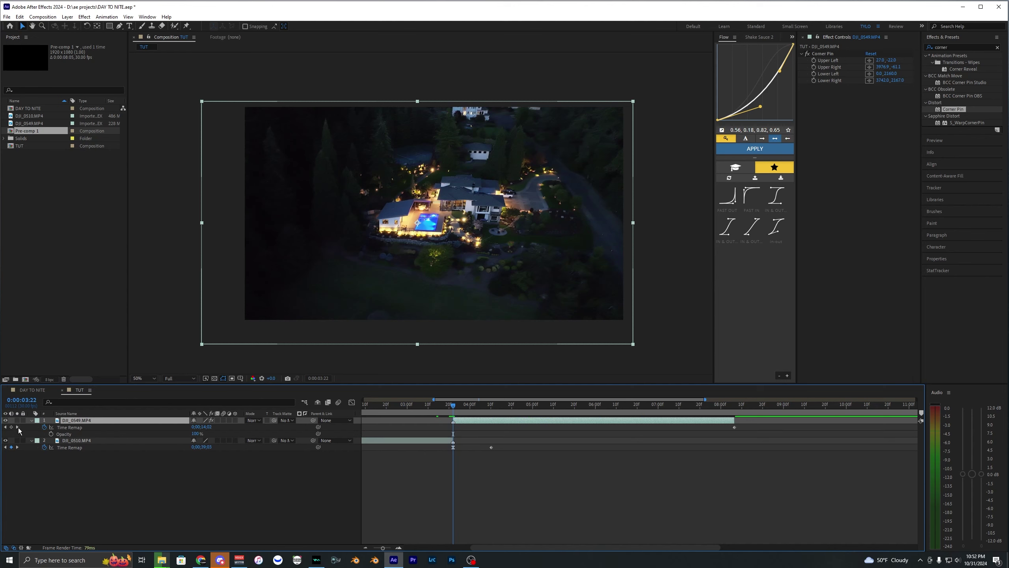
click(11, 427)
click(11, 427)
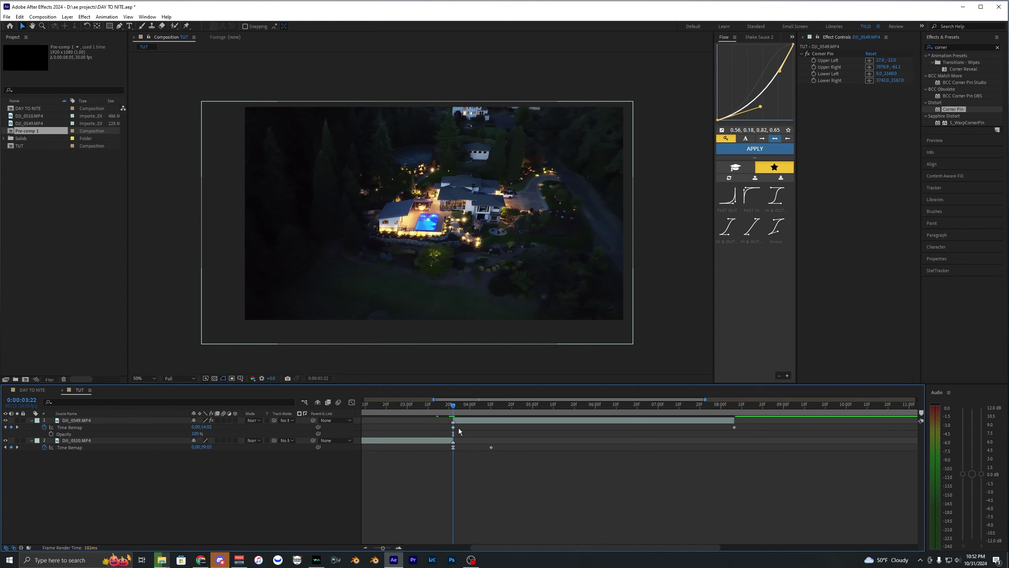
Select the DJI_0549.MP4 Time Remap keyframes at the cut and clip end, and isolate their eased curve in the Graph Editor.
drag(606, 405, 734, 410)
scroll(734, 418, up, 3)
scroll(738, 433, down, 3)
drag(452, 410, 457, 409)
drag(759, 425, 431, 437)
click(352, 403)
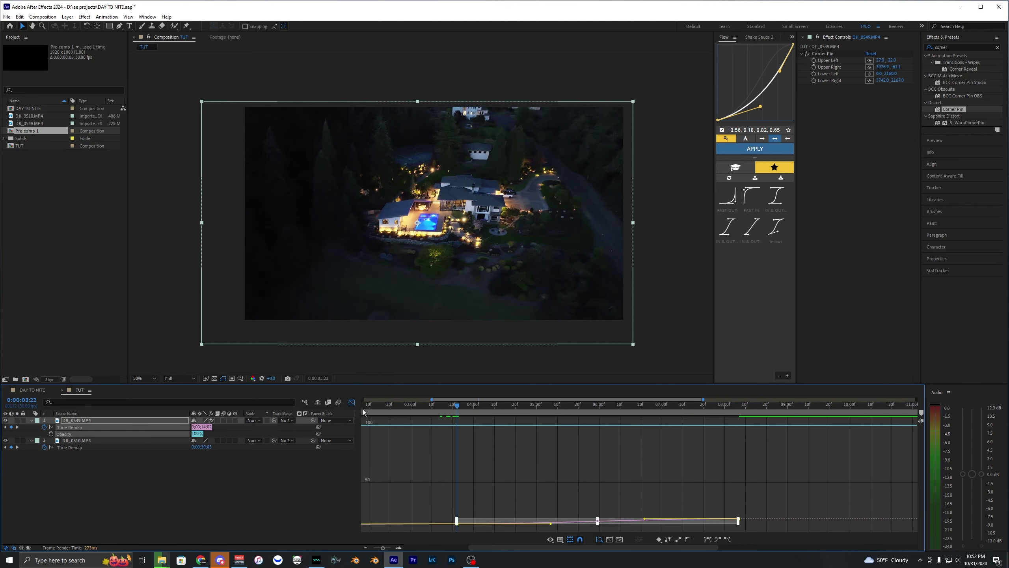
click(433, 481)
click(169, 453)
click(100, 428)
Shape the DJI_0549.MP4 Time Remap curve to start fast after the cut and slow down, and preview the transition.
drag(550, 516, 477, 444)
mouse_move(645, 425)
mouse_down()
mouse_move(478, 433)
mouse_move(545, 414)
mouse_move(472, 414)
mouse_move(655, 417)
mouse_up()
scroll(487, 468, down, 2)
scroll(480, 458, up, 2)
key(space)
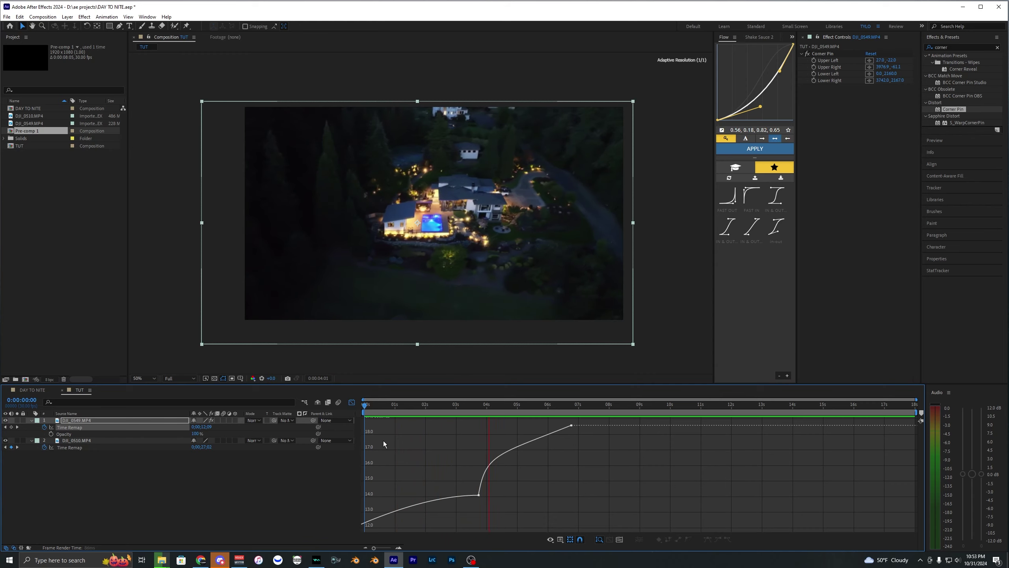
click(408, 402)
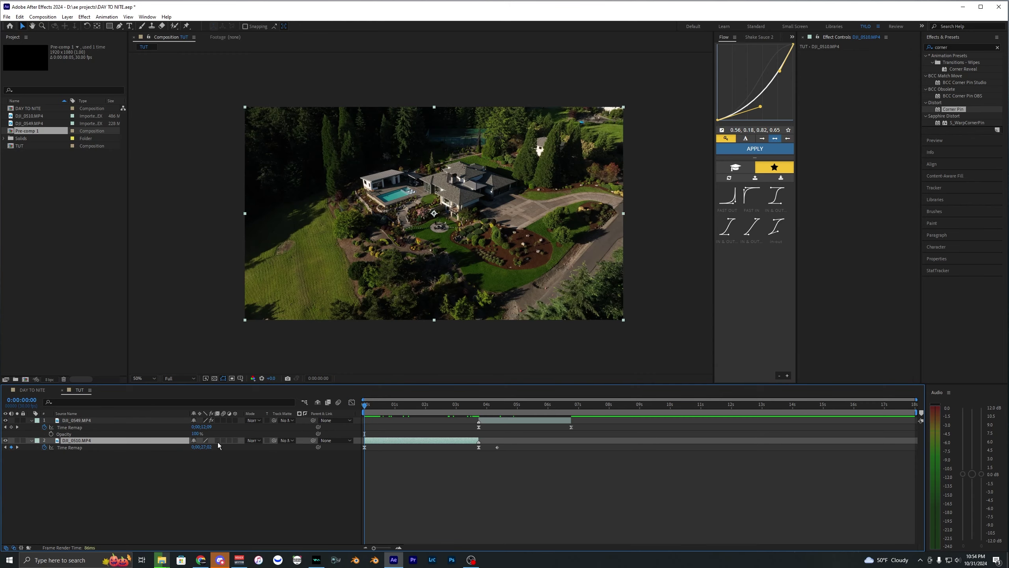
Enable frame blending on both DJI_0510.MP4 and DJI_0549.MP4.
click(217, 440)
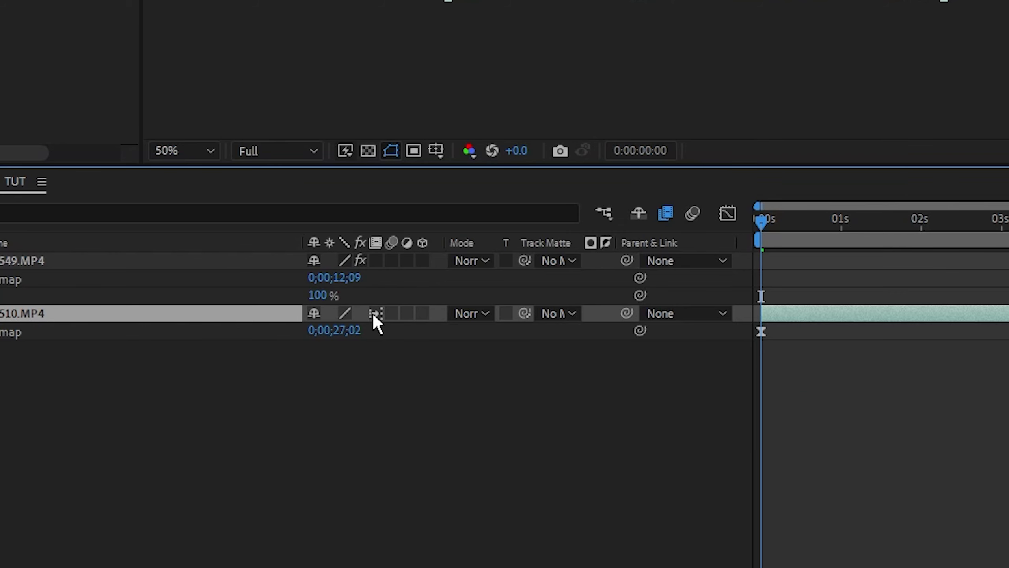
click(376, 261)
click(930, 378)
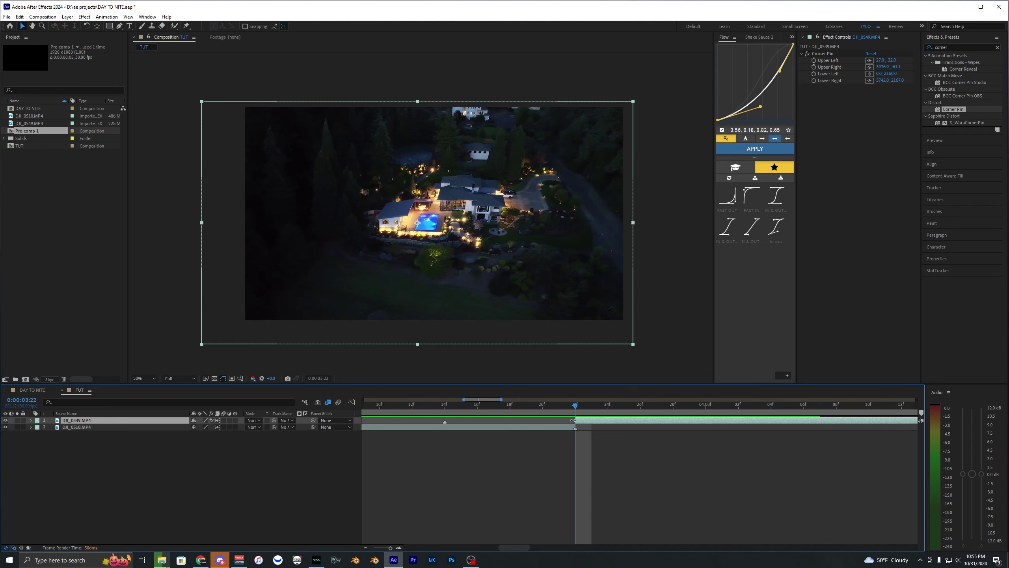
Extend the start of DJI_0549.MP4 back to 0:00:03:11 so it overlaps the end of the daytime clip.
drag(573, 421, 444, 421)
scroll(466, 464, down, 2)
scroll(467, 461, up, 1)
click(487, 408)
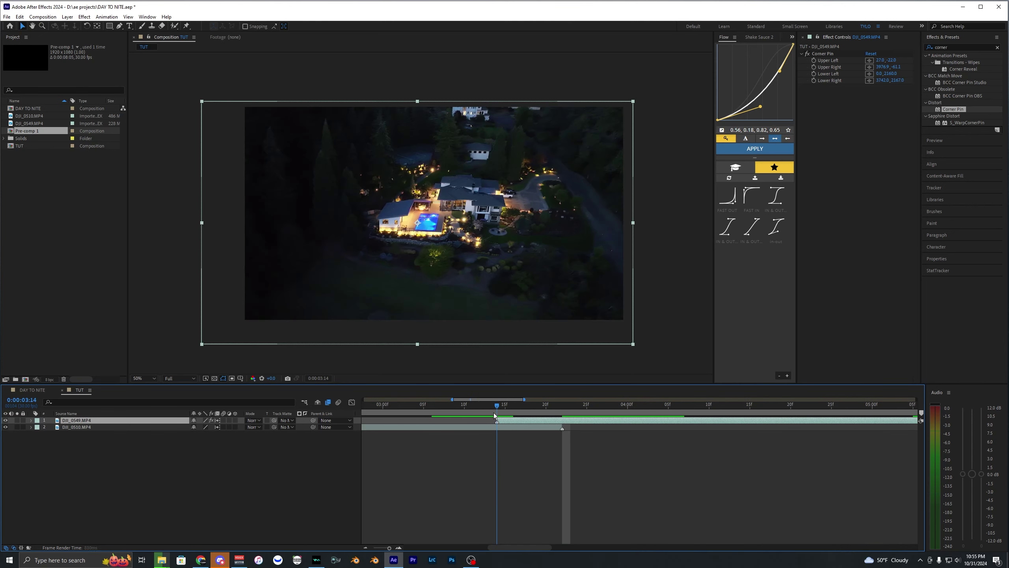
key(Page_Up)
drag(493, 420, 482, 420)
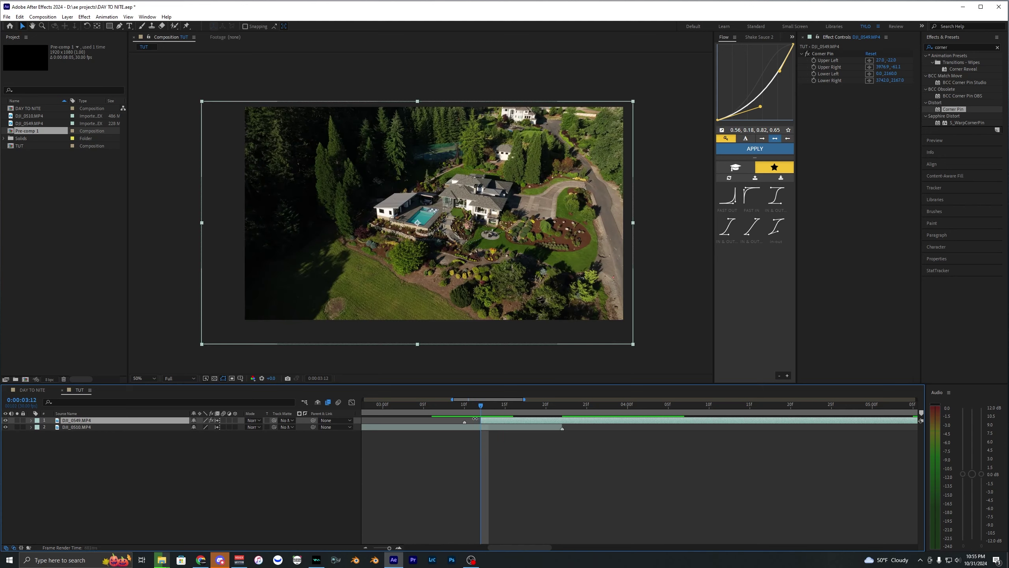
key(space)
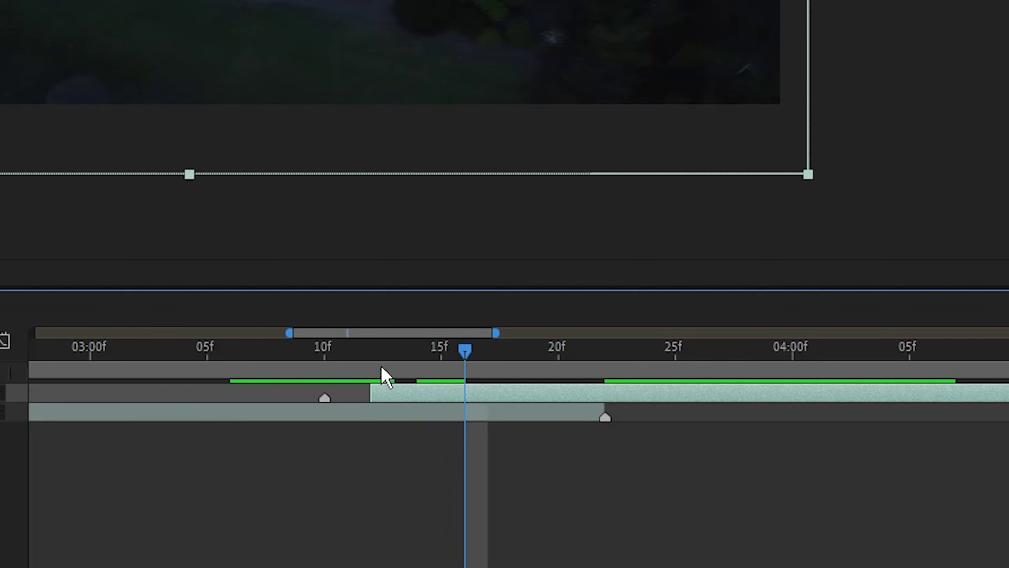
drag(365, 391, 341, 389)
drag(367, 354, 492, 367)
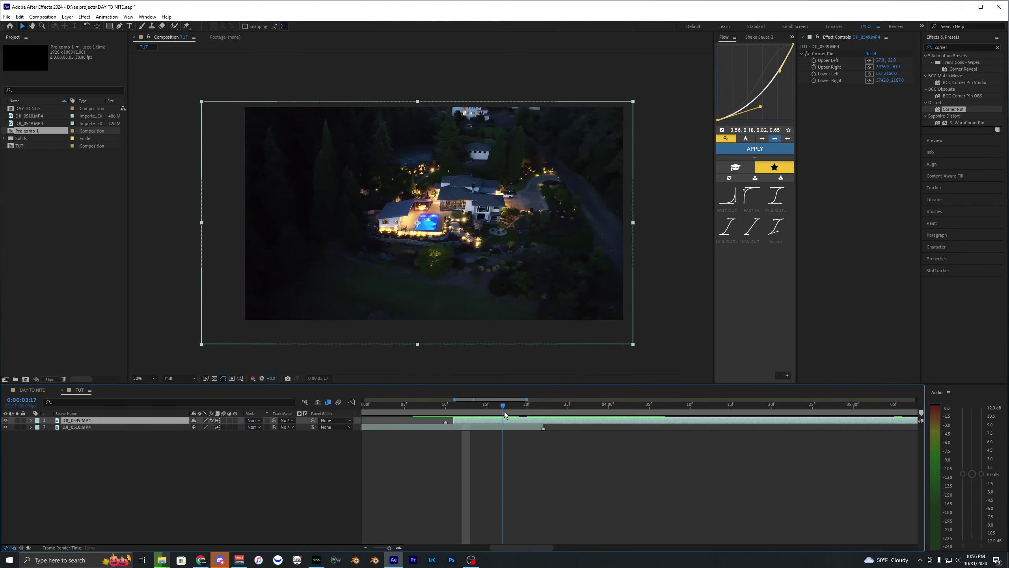
mouse_move(504, 415)
mouse_down()
mouse_move(521, 415)
mouse_move(464, 416)
mouse_move(501, 415)
mouse_up()
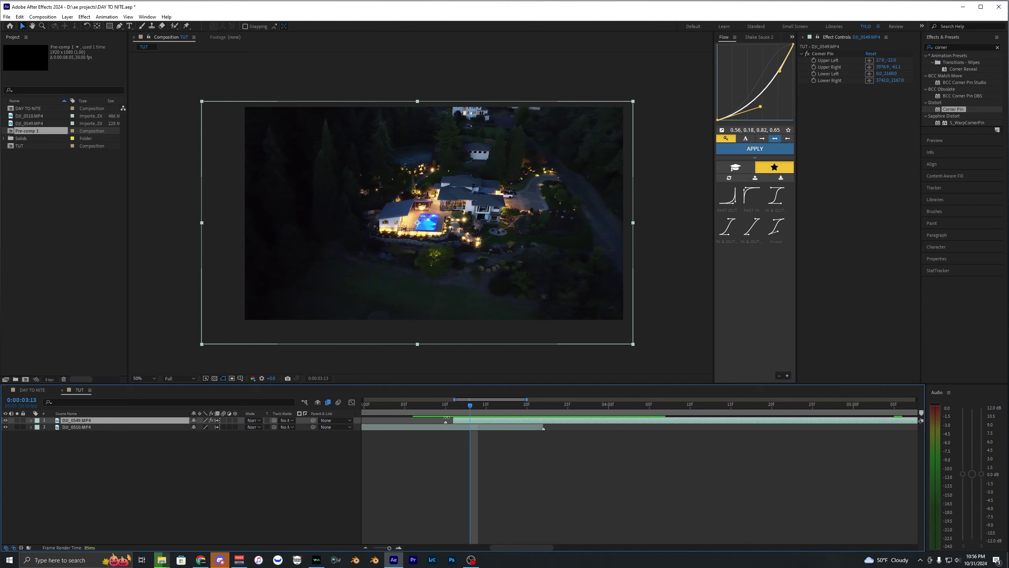
Reveal the Time Remap property of DJI_0549.MP4 and add a keyframe at 0:00:03:11.
key(ctrl+alt+t)
key(i)
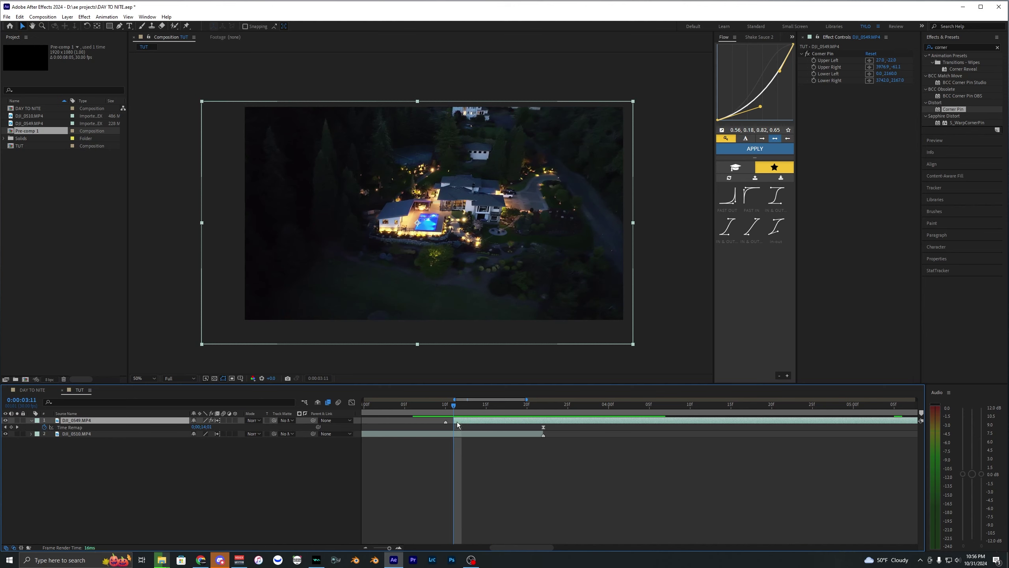
click(106, 428)
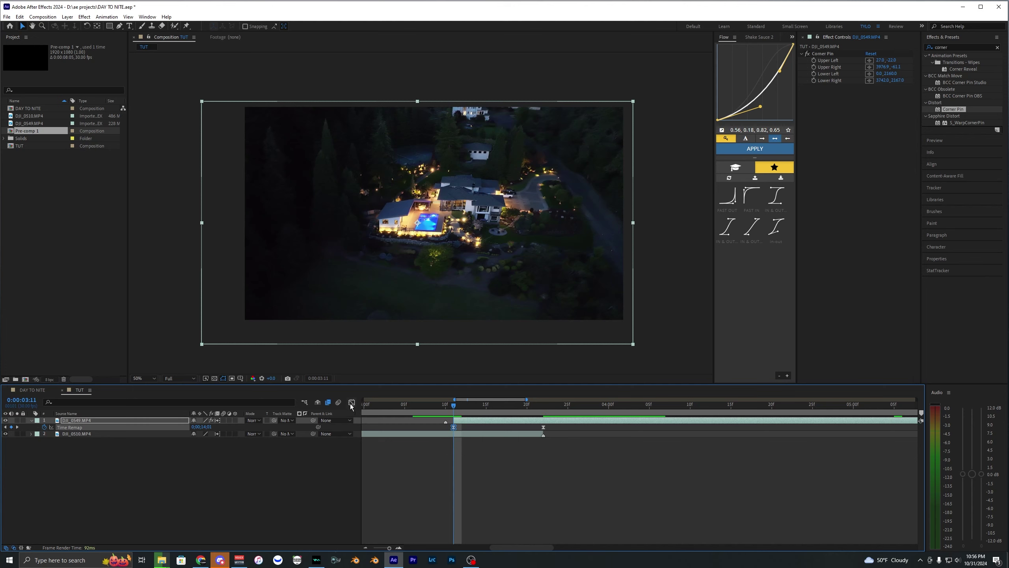
Lower the DJI_0549.MP4 Time Remap keyframe at 0:00:03:11 to about 12 seconds of source time in the Graph Editor.
click(352, 403)
click(454, 522)
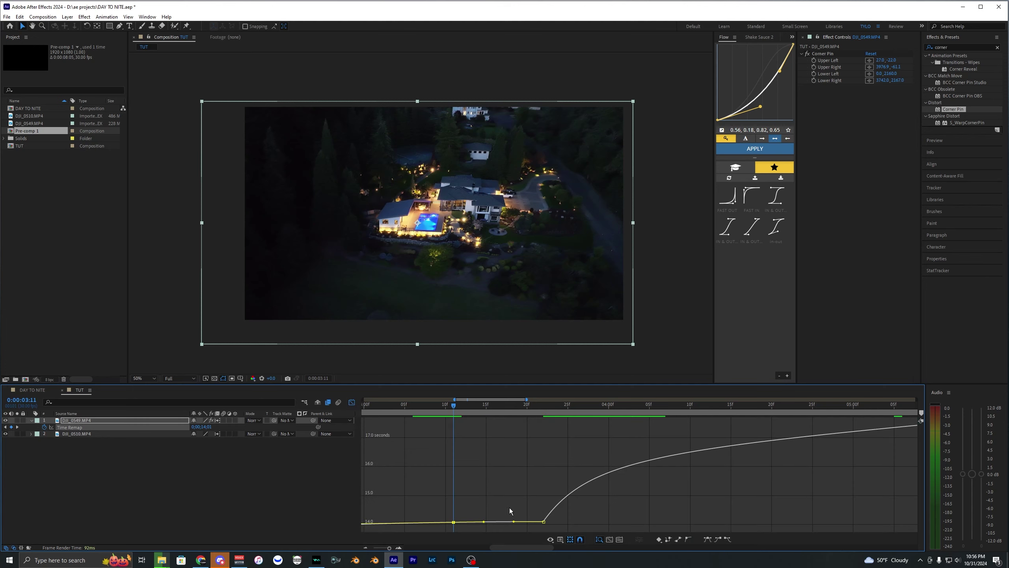
drag(578, 519, 427, 534)
click(466, 509)
click(453, 523)
click(209, 472)
click(162, 429)
drag(202, 428, 183, 427)
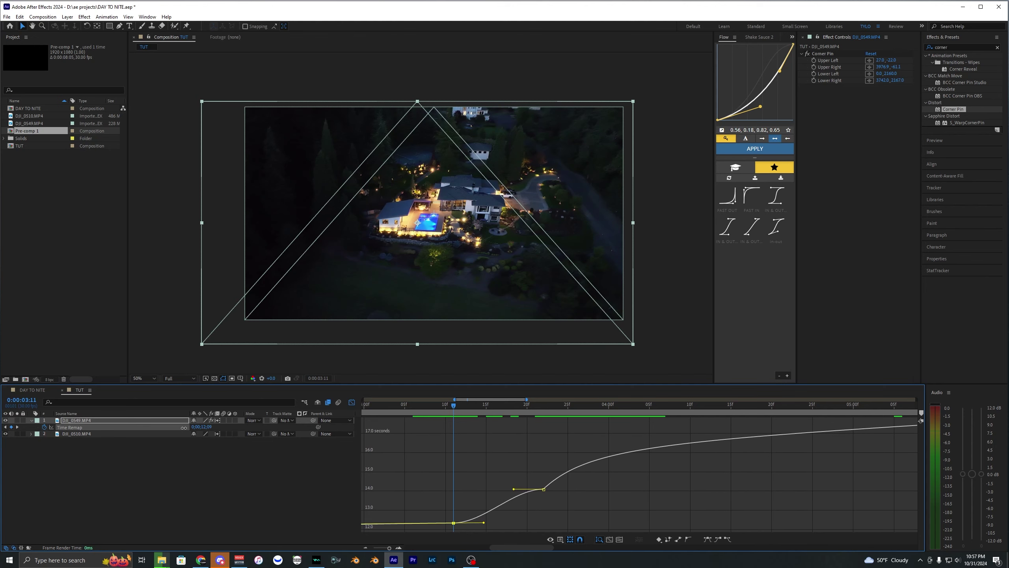
Smooth the DJI_0549.MP4 Time Remap curve between 0:00:03:11 and the cut, preview the overlap, and return to the layer view.
drag(513, 489, 489, 517)
click(485, 495)
drag(451, 406, 423, 407)
key(space)
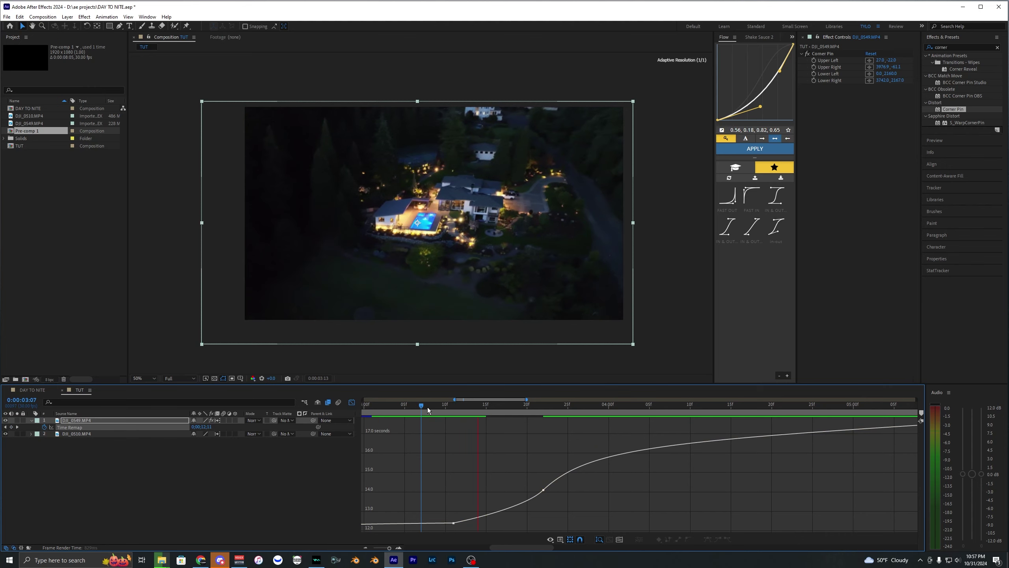
click(453, 410)
key(shift+F3)
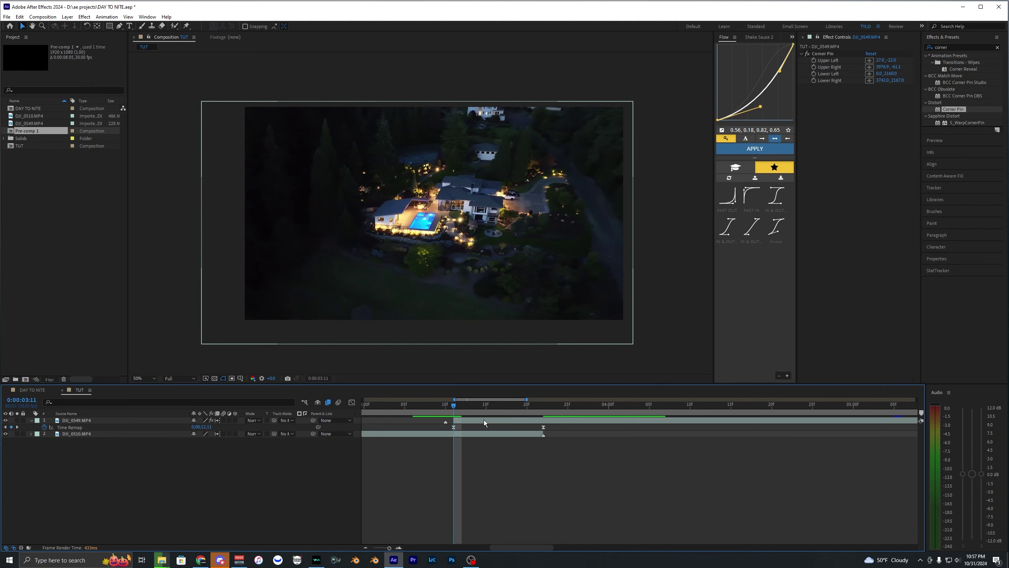
key(u)
Search the effects for "luma" and apply Luma Key to DJI_0549.MP4.
click(474, 420)
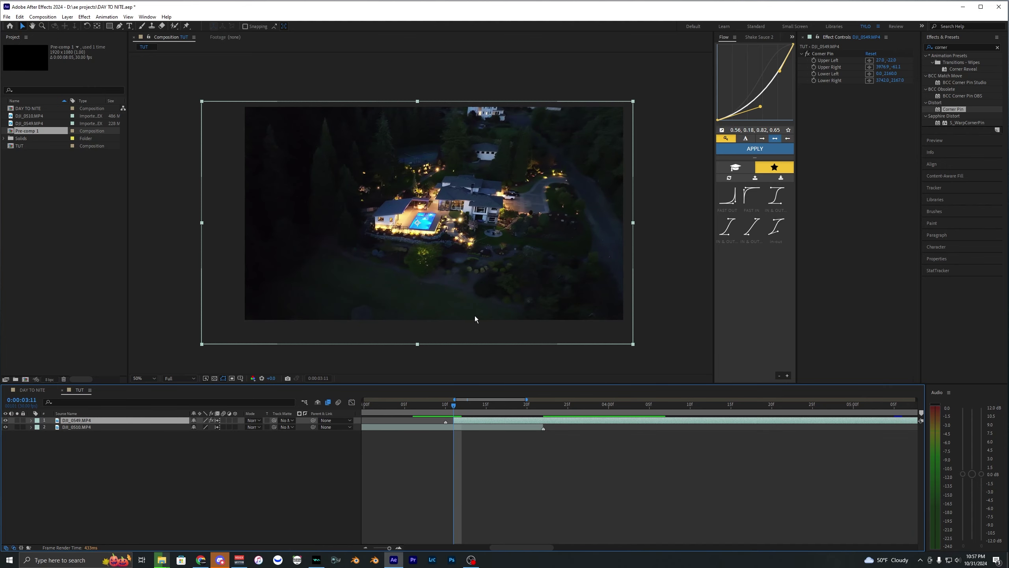
key(ctrl+5)
text(luma)
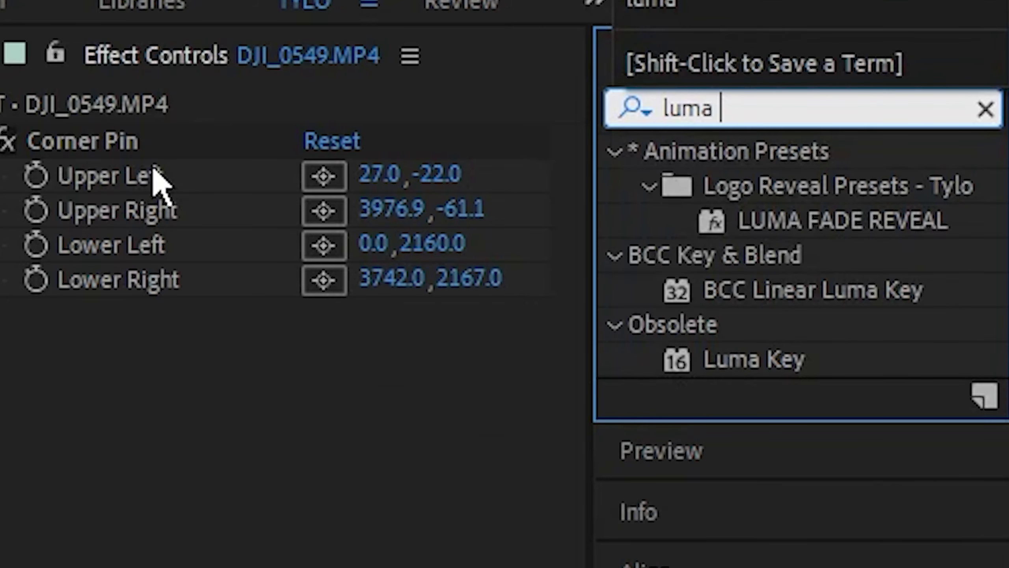
drag(754, 360, 197, 436)
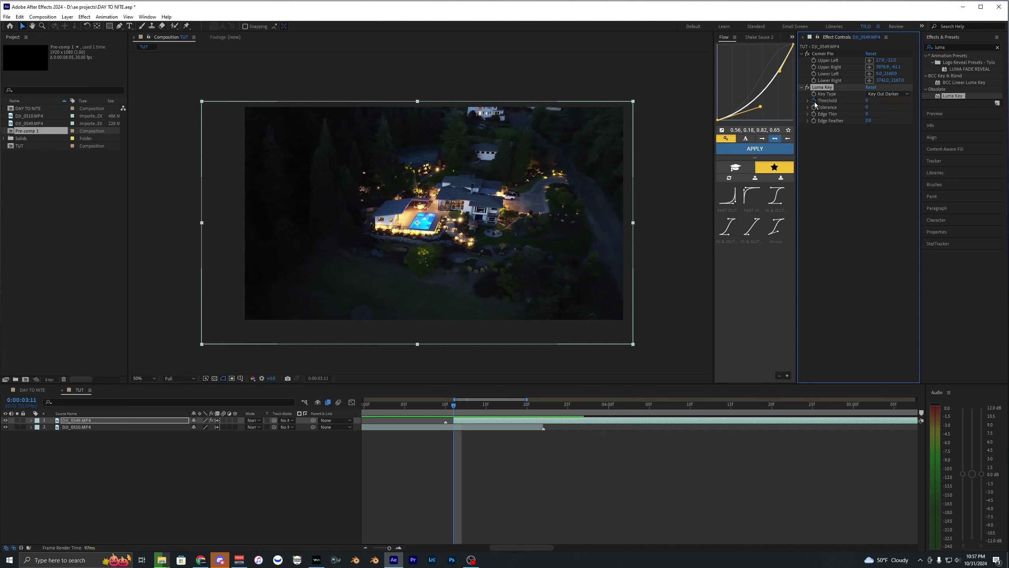
Keyframe the Luma Key Threshold of DJI_0549.MP4 at 255 at 0:00:03:11.
drag(867, 101, 980, 99)
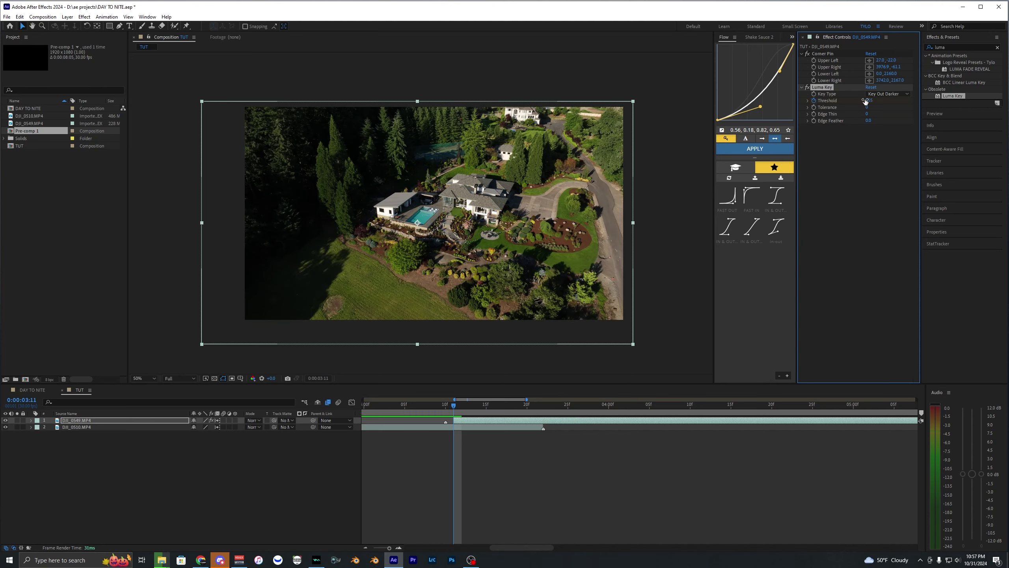
click(469, 437)
click(469, 420)
Lower the Luma Key Threshold of DJI_0549.MP4 at 0:00:03:22, where the day clip ends.
drag(465, 406, 544, 407)
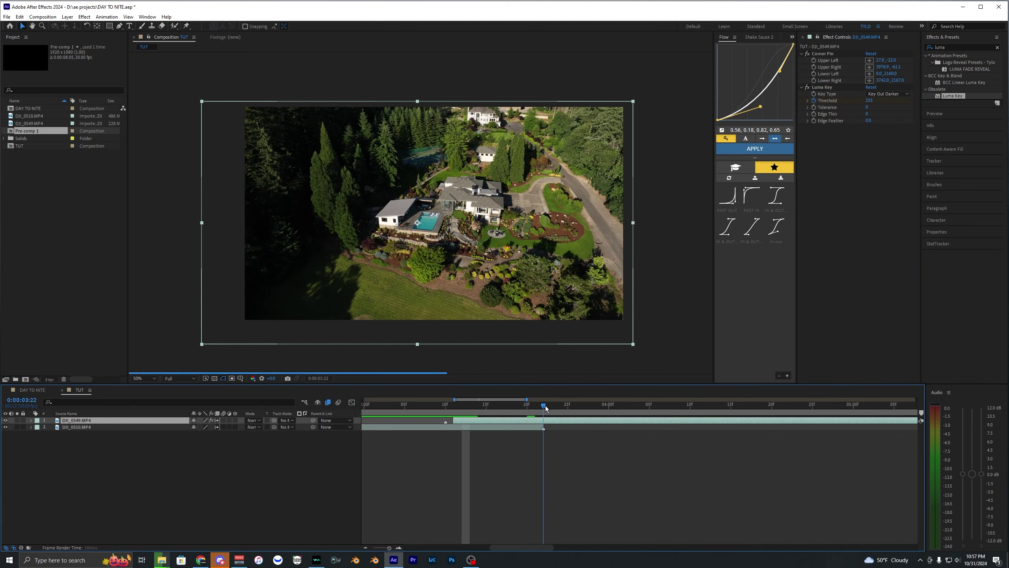
click(549, 428)
click(547, 421)
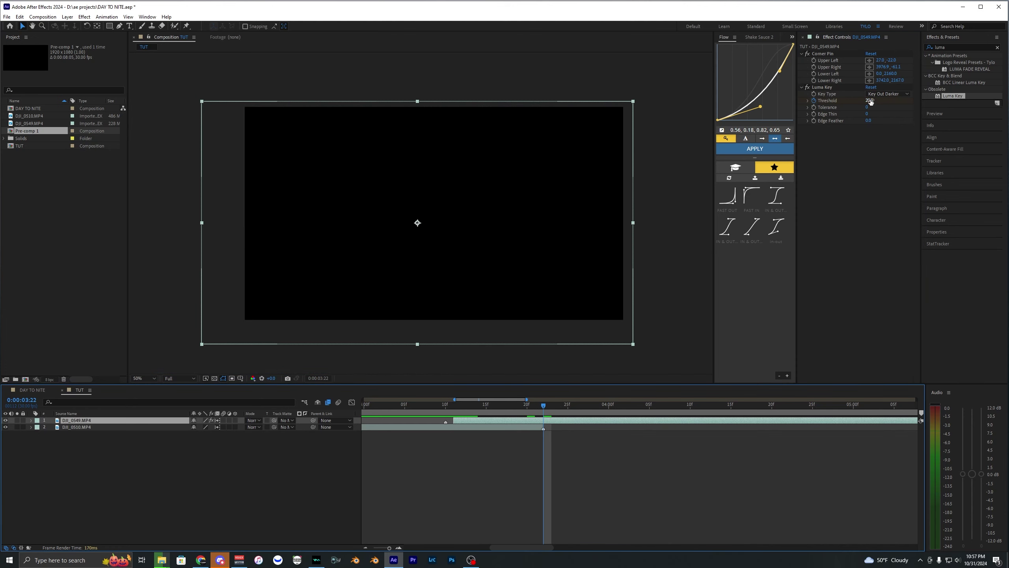
drag(870, 101, 569, 125)
key(ctrl+z)
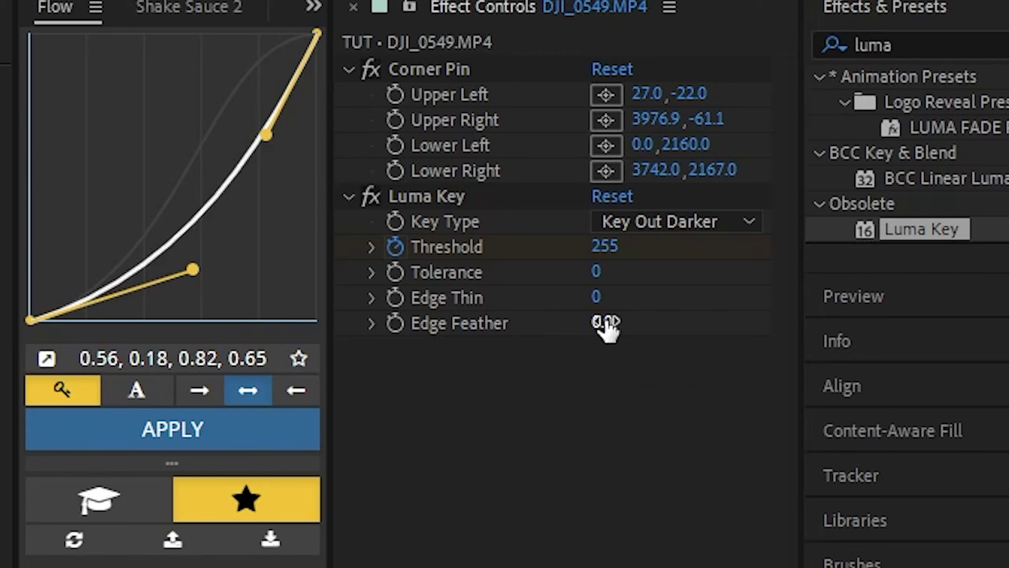
Set the Luma Key Edge Feather to 20 and preview the day-to-night transition.
click(869, 120)
text(20)
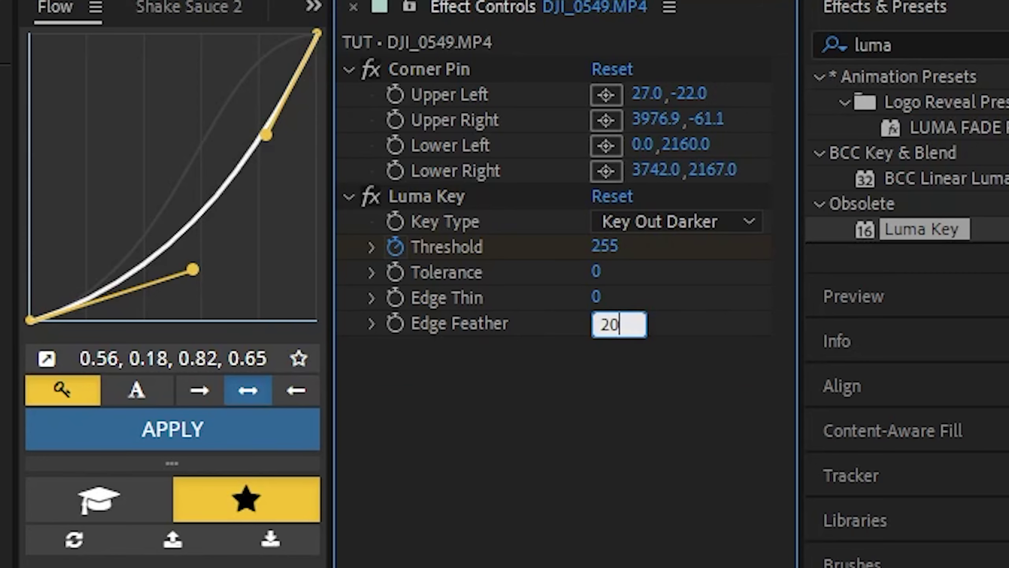
key(Return)
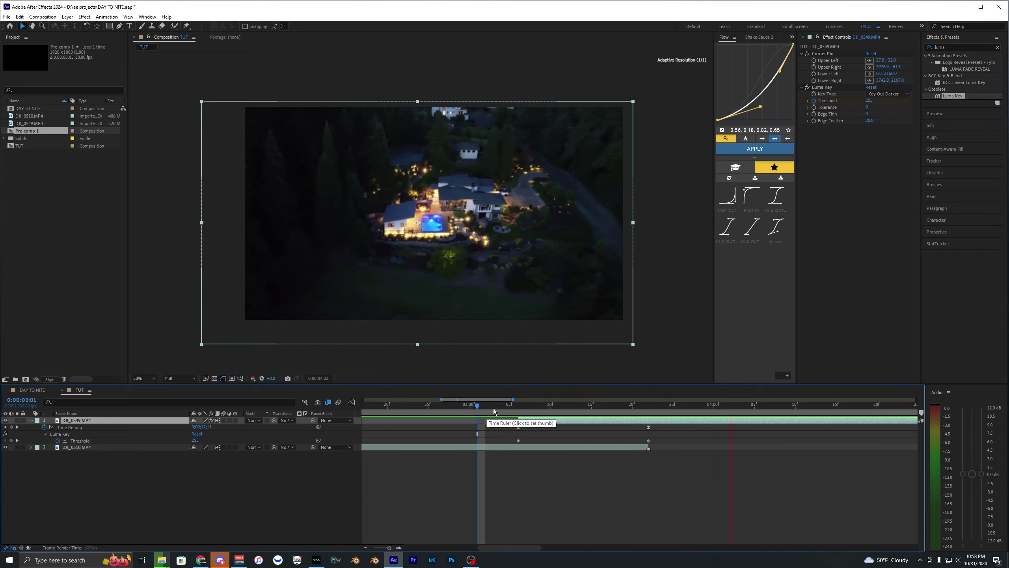
click(486, 408)
key(space)
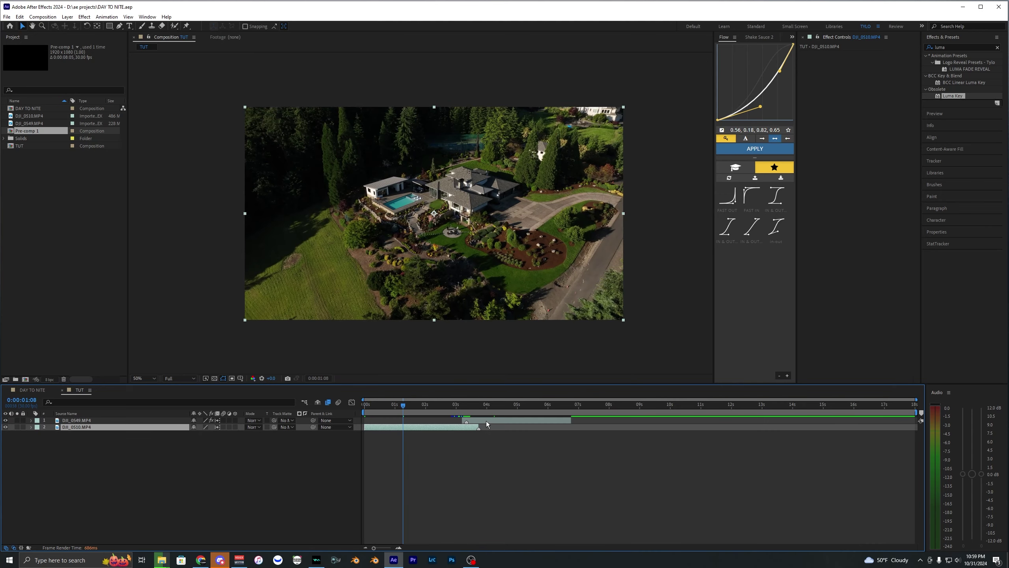
Pre-compose both house clips with all attributes, adjusting the duration to the layers' time span, and preview the result.
shift+click(484, 420)
right_click(485, 421)
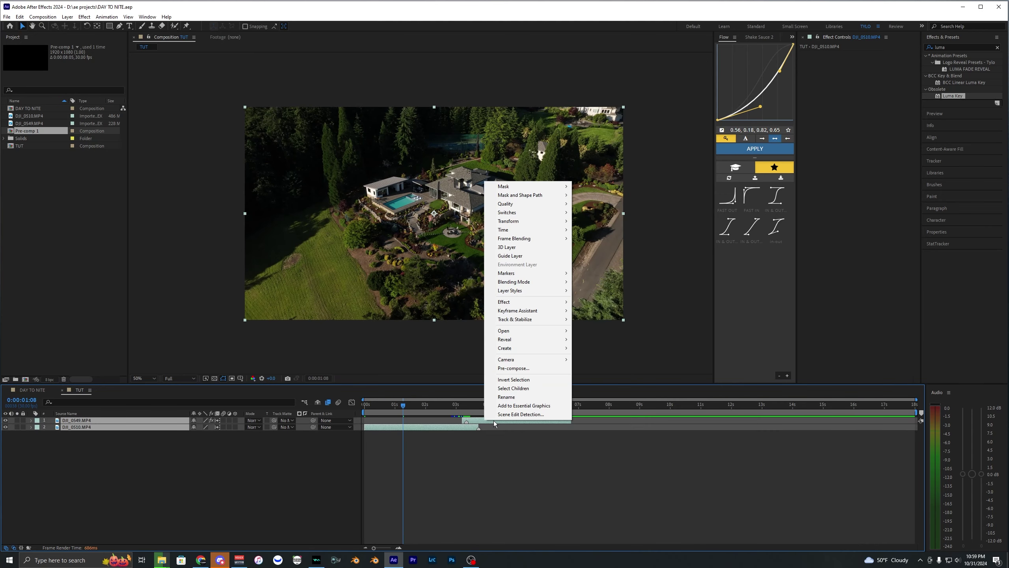
click(514, 369)
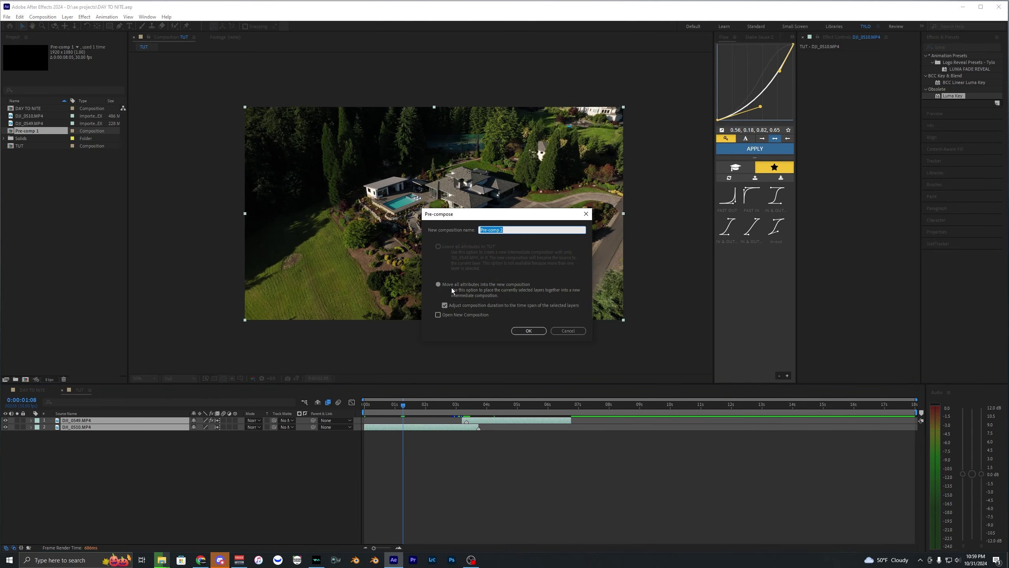
click(445, 305)
click(528, 330)
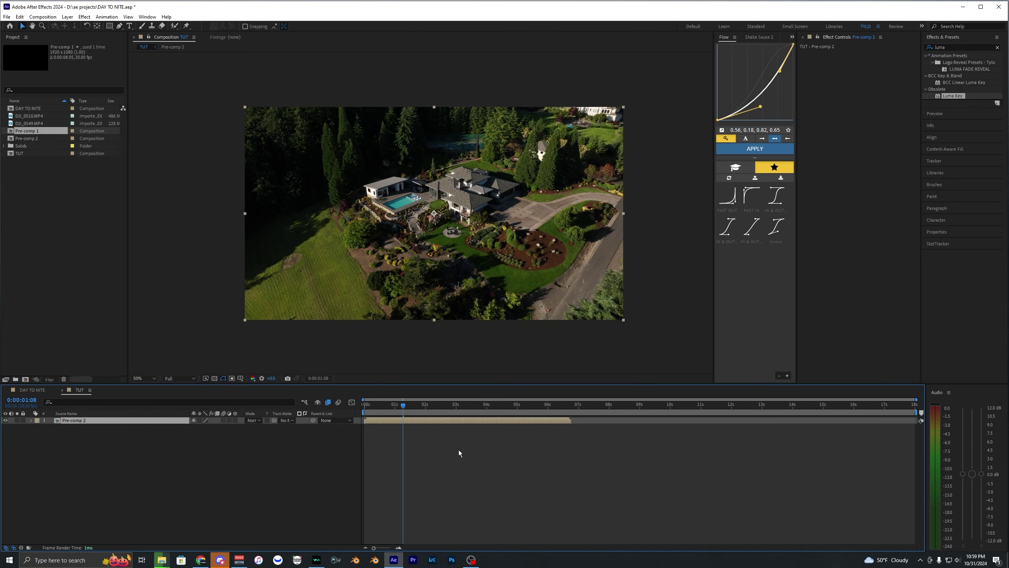
drag(420, 406, 383, 409)
key(space)
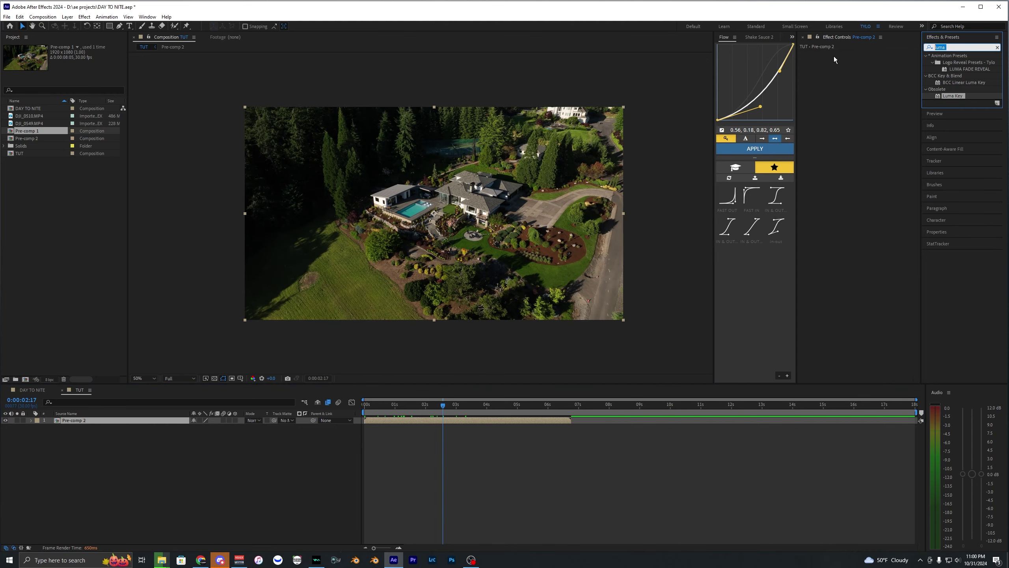
Search the effects for "warp sta", apply Warp Stabilizer to Pre-comp 2, and preview the stabilized transition.
text(warp  sta)
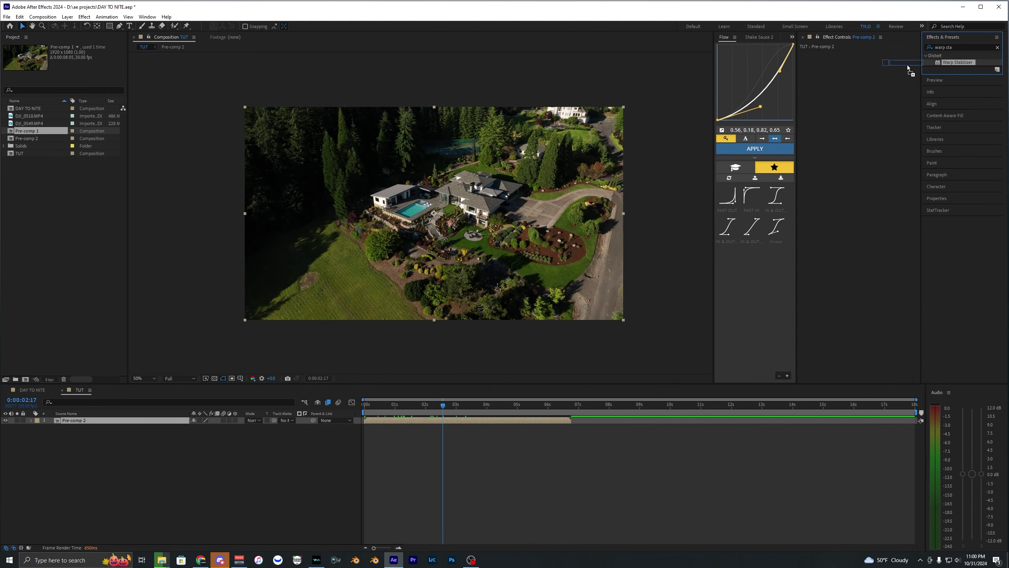
drag(907, 67, 476, 419)
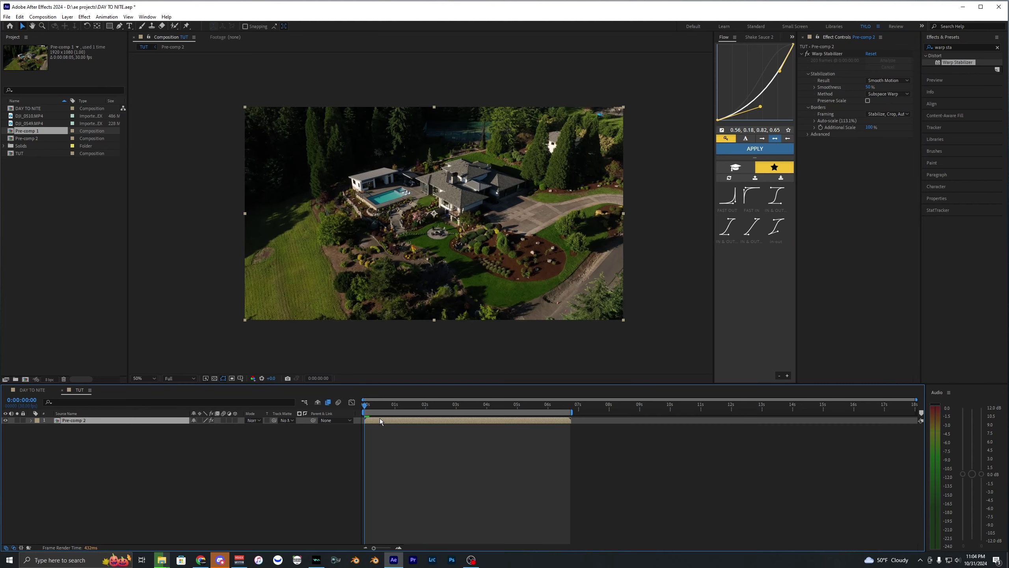
key(space)
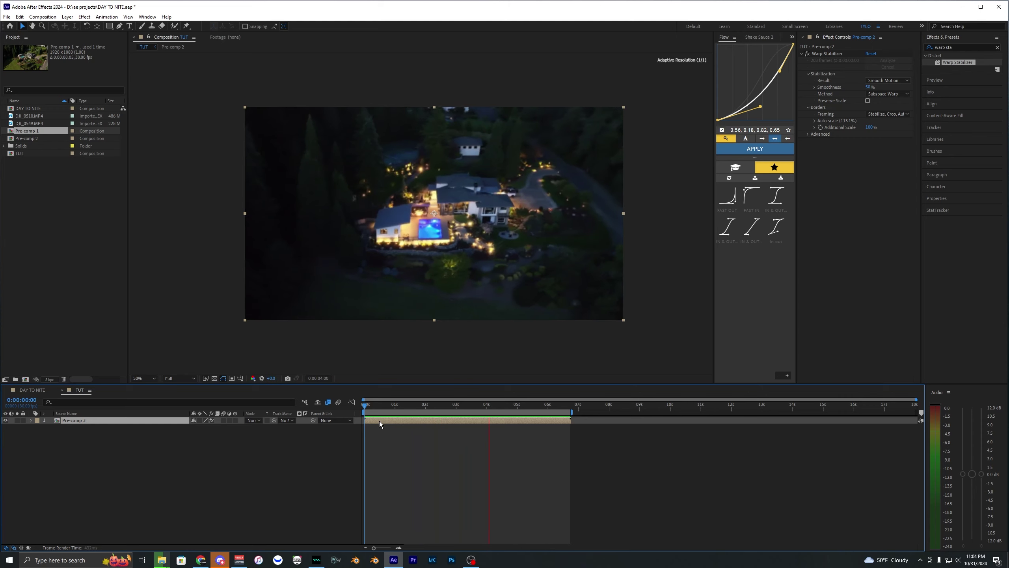
mouse_move(442, 405)
mouse_down()
mouse_move(462, 406)
mouse_move(451, 408)
mouse_up()
key(space)
key(space)
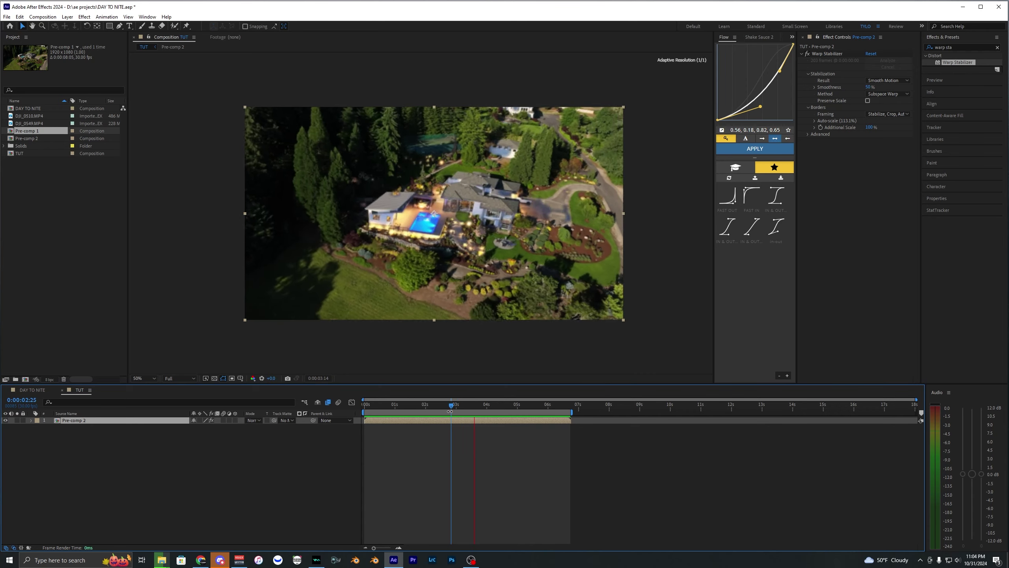
key(space)
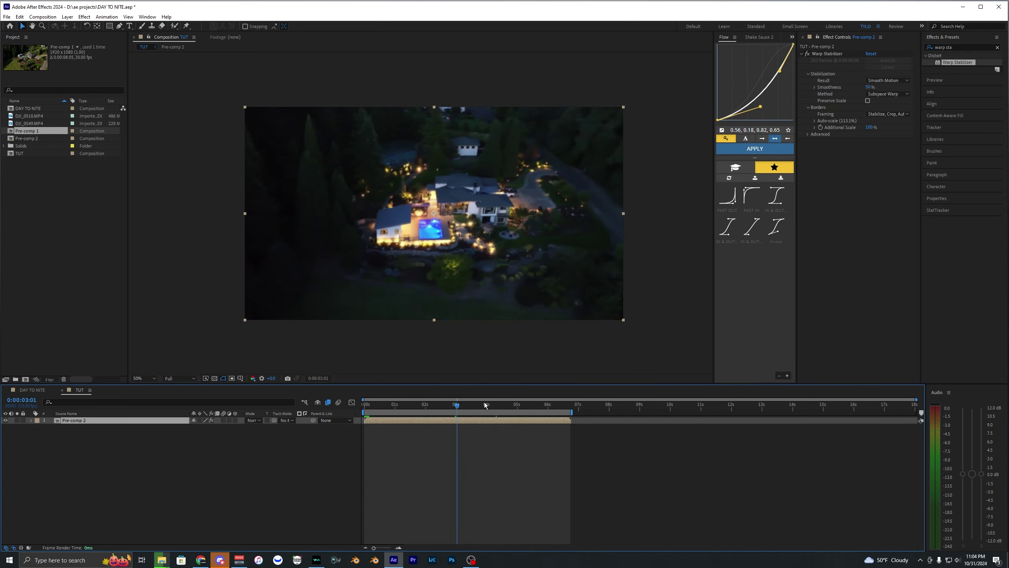
Set the Warp Stabilizer Smoothness on Pre-comp 2 to 20% and move to 0:00:03:13.
click(870, 87)
text(20)
key(Return)
click(467, 420)
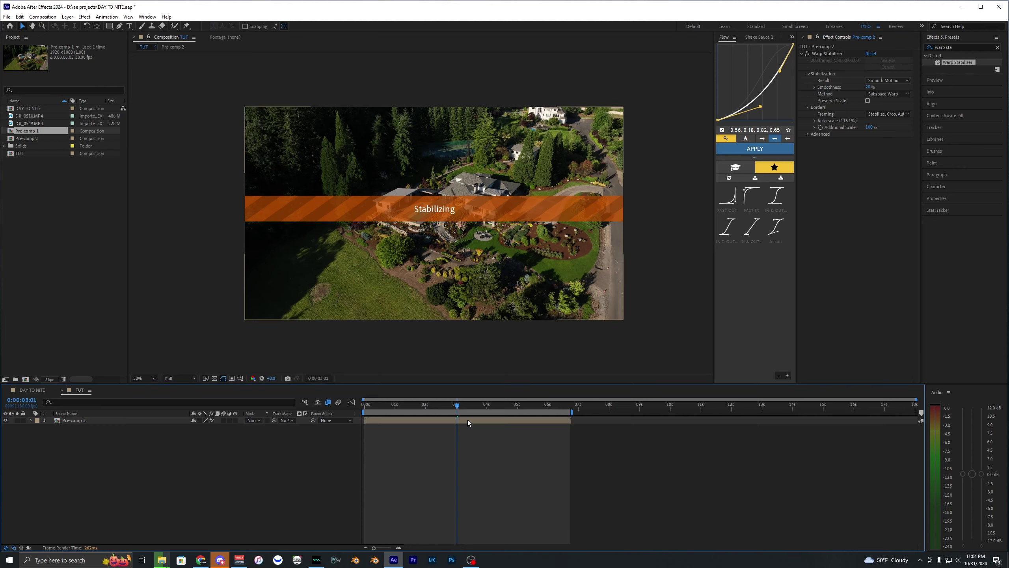
mouse_move(457, 405)
mouse_down()
mouse_move(488, 404)
mouse_move(469, 404)
mouse_up()
click(473, 422)
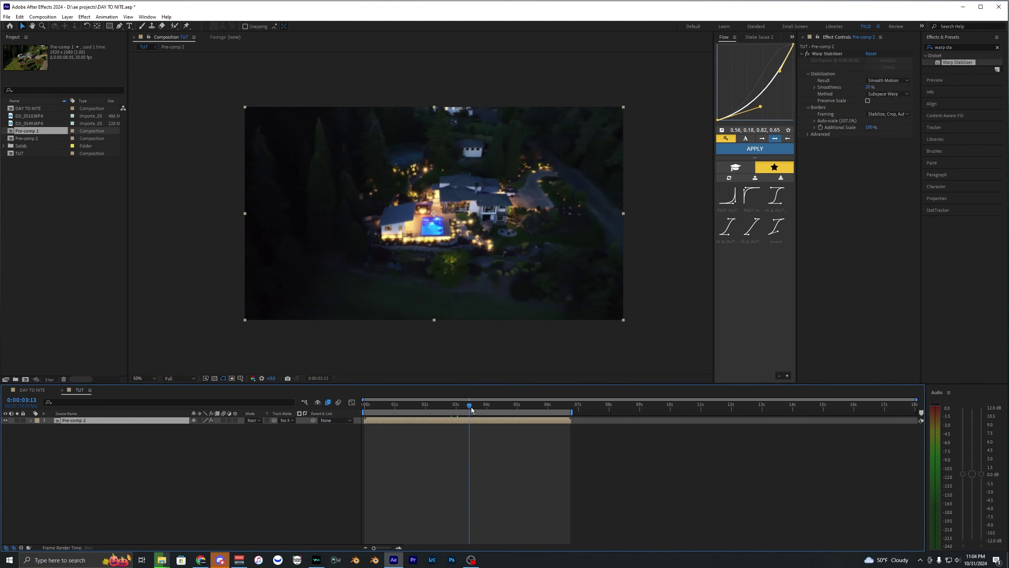
click(474, 429)
click(475, 421)
click(475, 429)
click(475, 422)
click(475, 429)
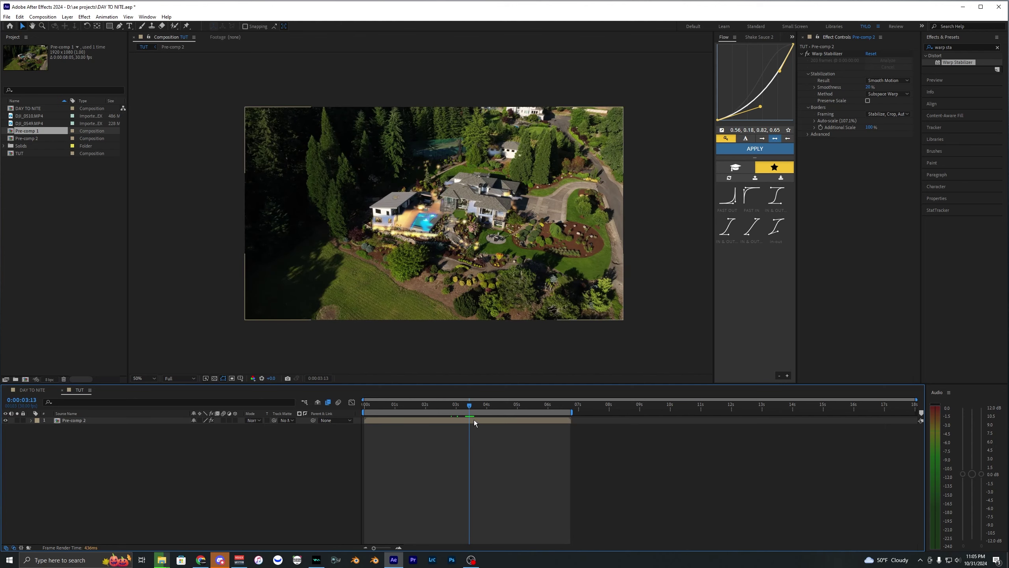
Add an adjustment layer above Pre-comp 2 and enable its motion blur.
click(474, 420)
key(ctrl+alt+y)
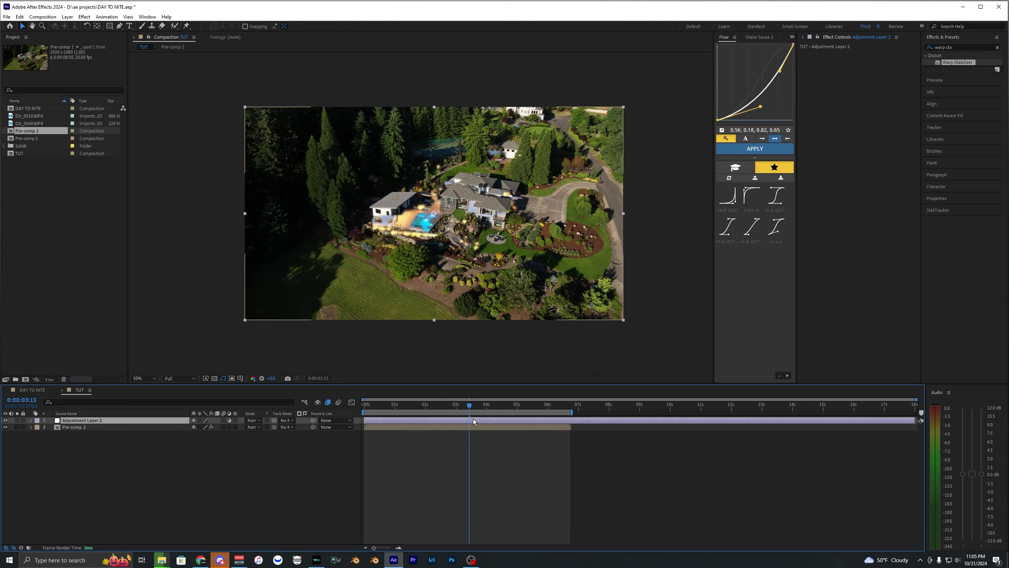
click(223, 420)
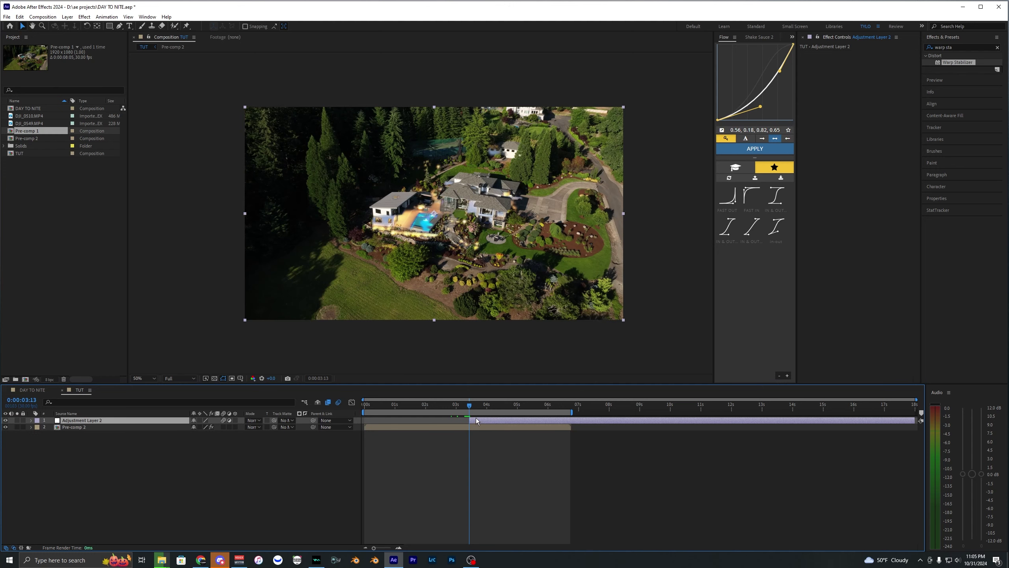
Check the frames around the transition and move the adjustment layer's start to 0:00:03:23.
scroll(471, 412, up, 3)
scroll(458, 423, down, 3)
drag(473, 412, 462, 411)
scroll(455, 437, up, 2)
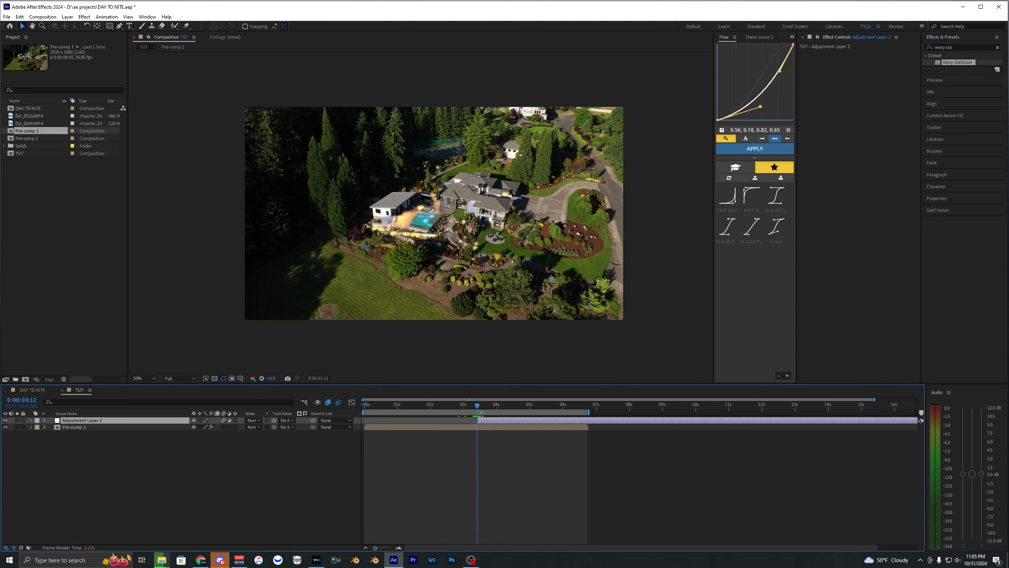
scroll(471, 414, up, 3)
drag(472, 405, 516, 413)
key(minus)
key(equal)
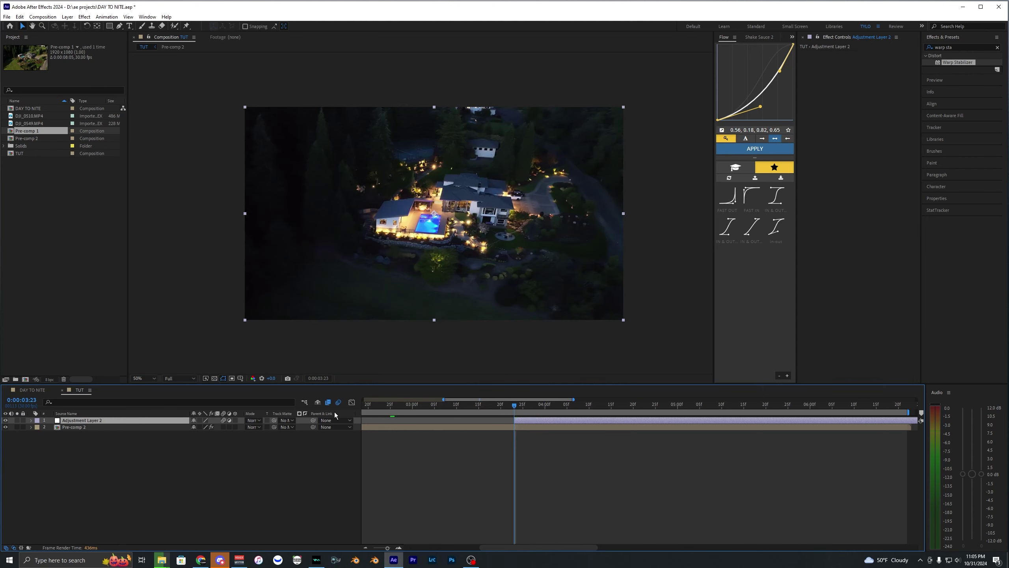
Clear the effects search and open the "Shakes in" folder of the SHAKE PRESETS- TYLO animation presets.
click(998, 47)
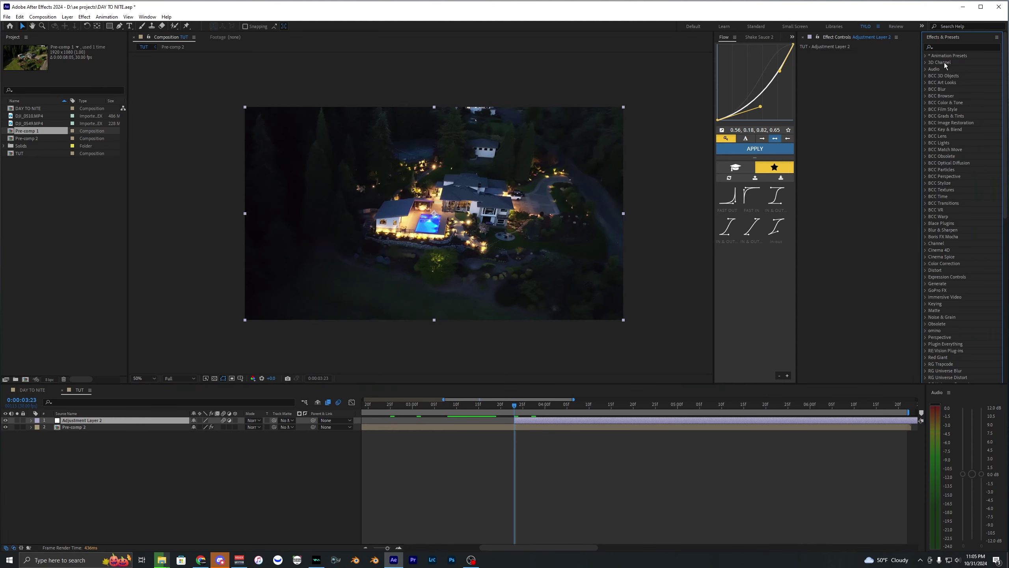
click(925, 56)
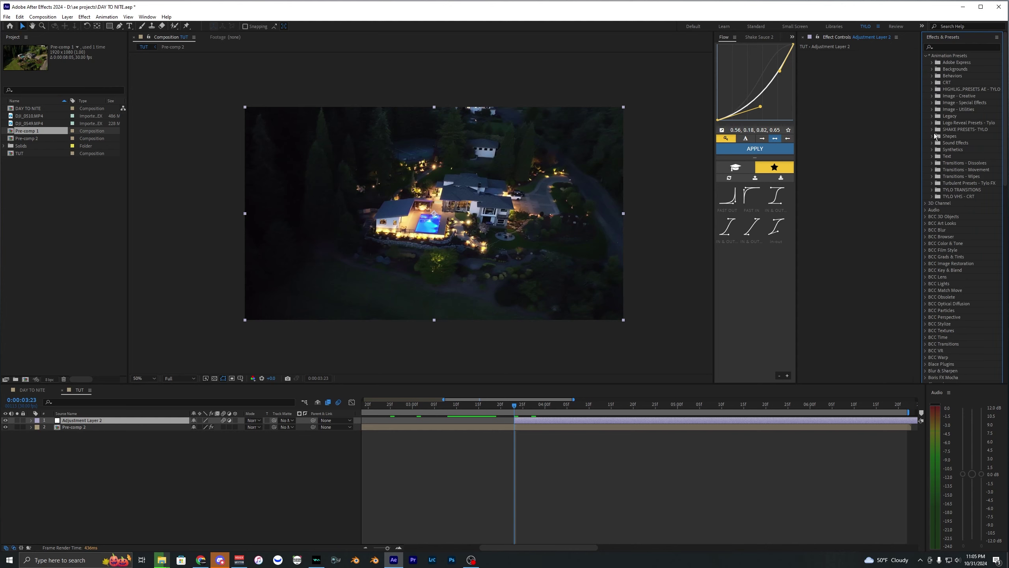
click(932, 130)
click(939, 136)
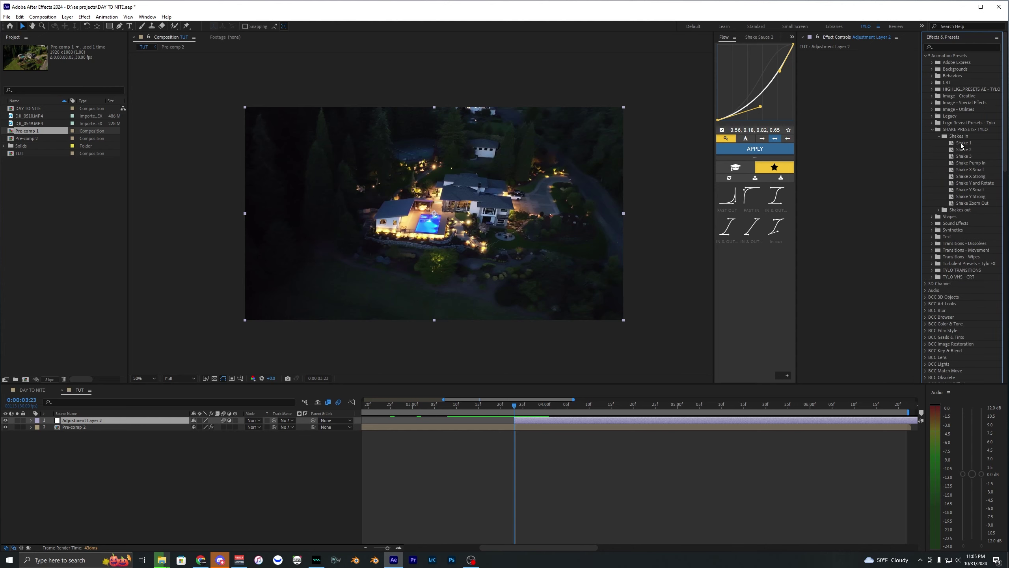
Try the Shake 1 preset on the adjustment layer and preview the transition.
drag(870, 116, 871, 112)
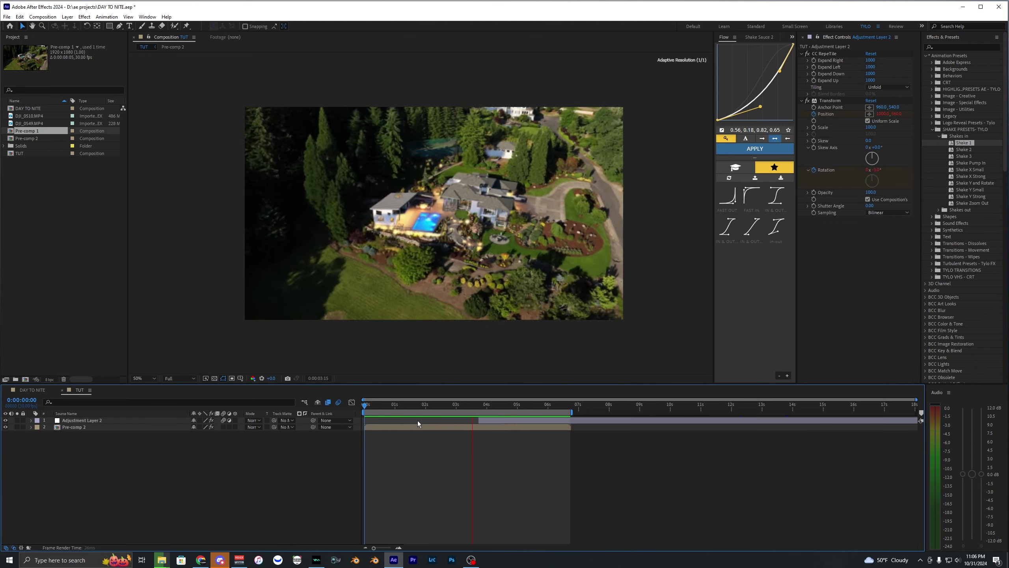
click(477, 406)
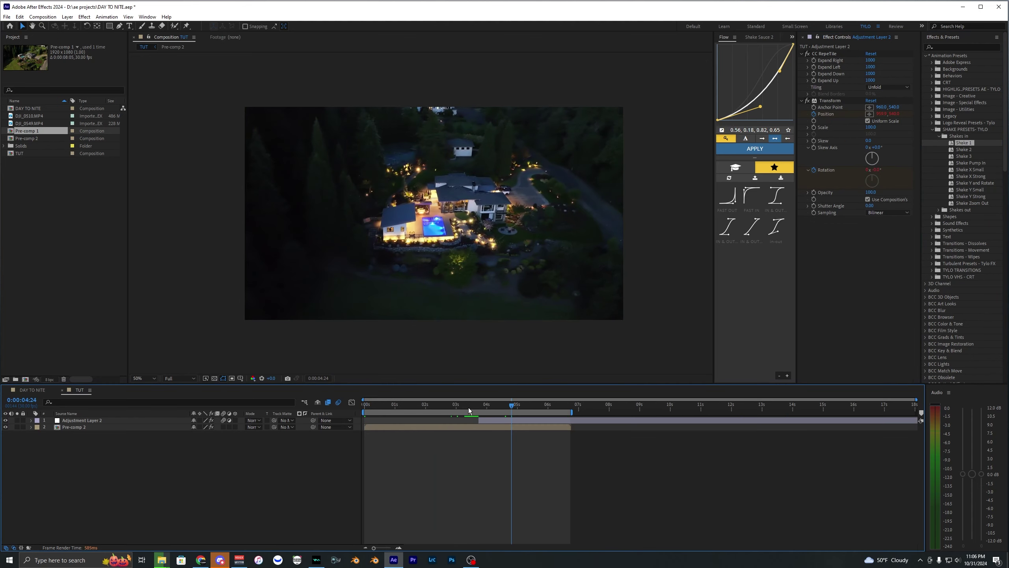
drag(482, 411, 466, 412)
key(space)
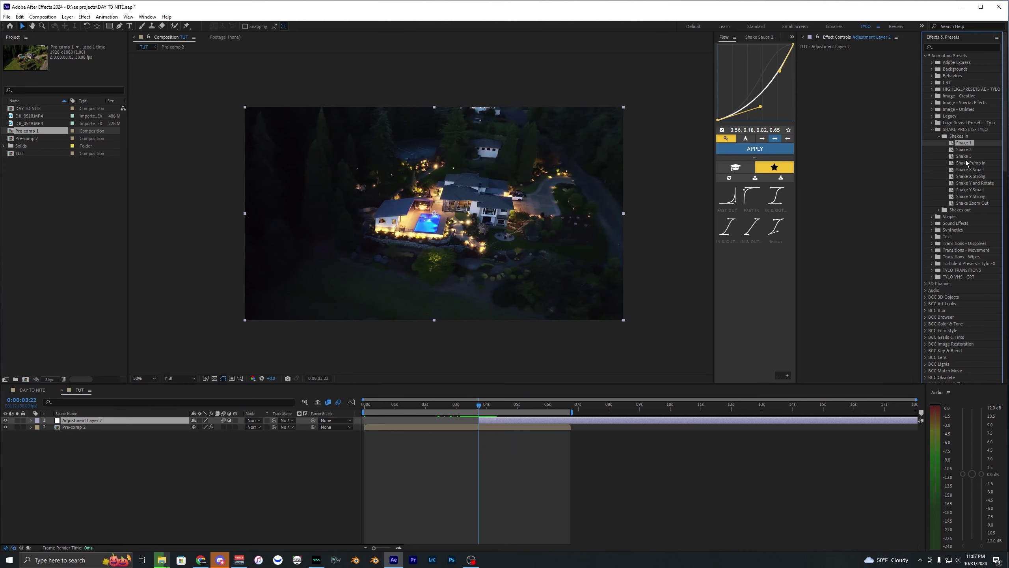
Try the Shake Y and Rotate preset on the adjustment layer and preview the transition.
shift+click(971, 201)
click(957, 217)
click(971, 203)
click(959, 184)
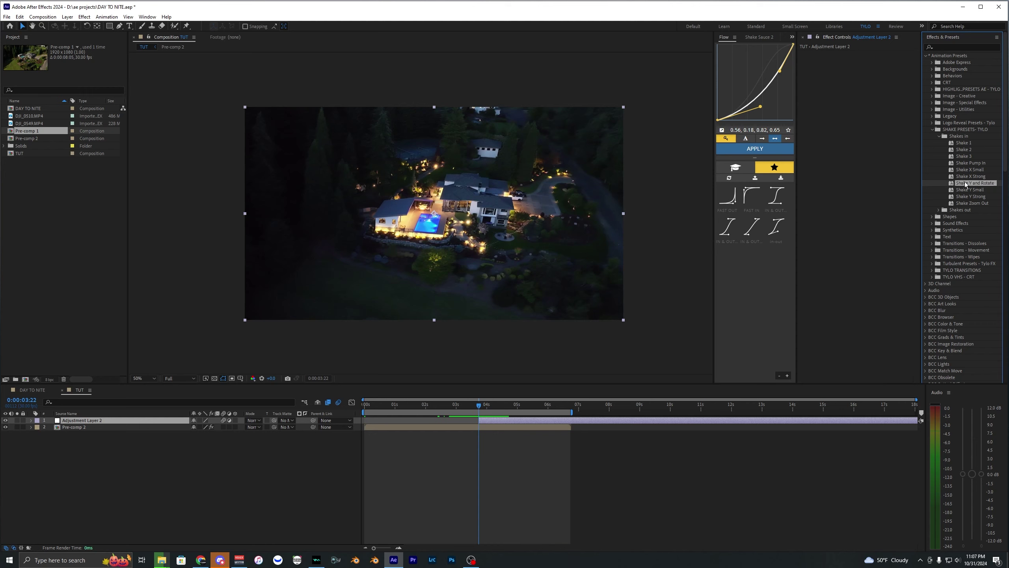
double_click(966, 184)
click(437, 408)
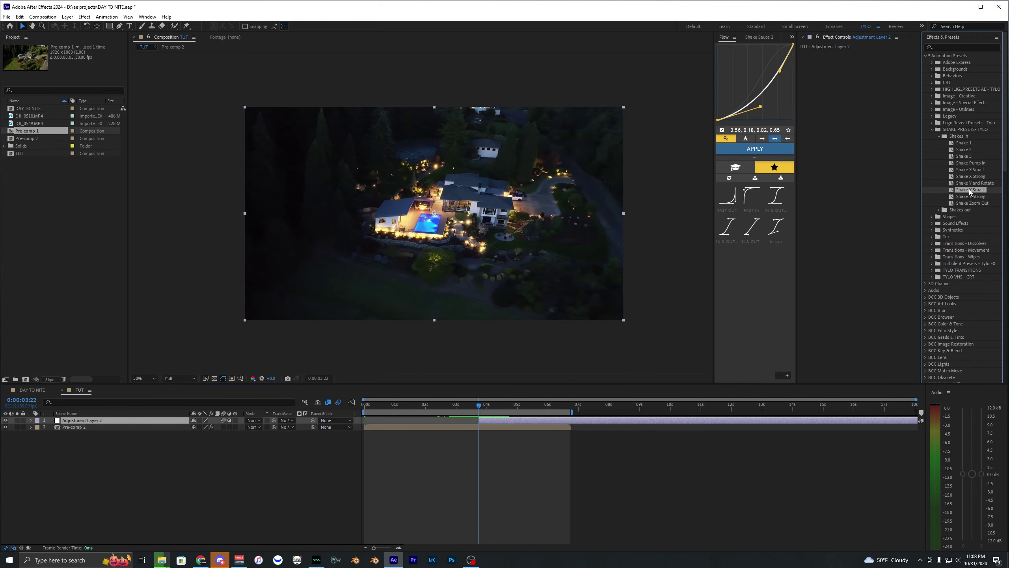
Apply the Shake Y Small preset to the adjustment layer and preview the transition.
drag(858, 167, 858, 168)
click(439, 408)
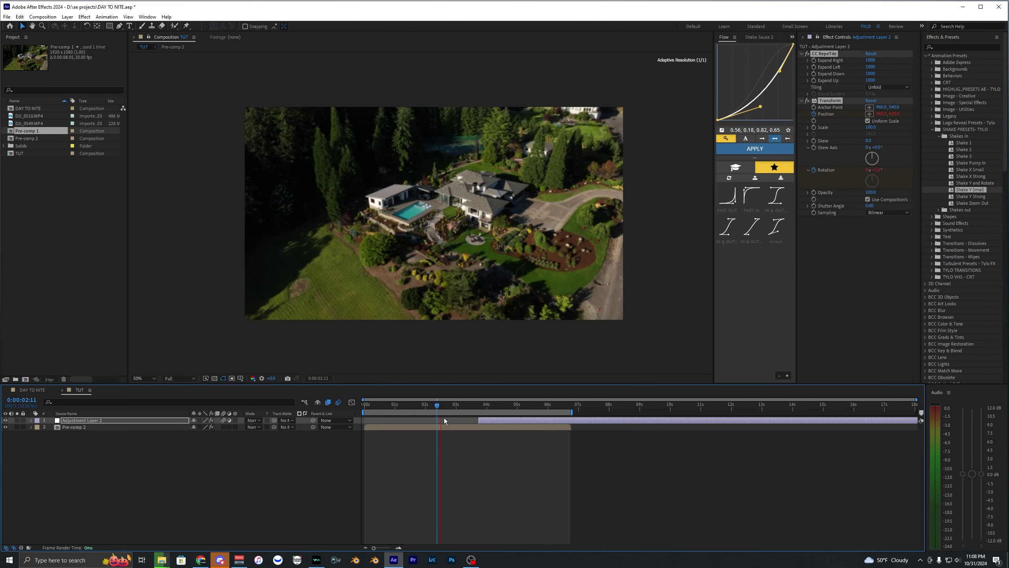
key(space)
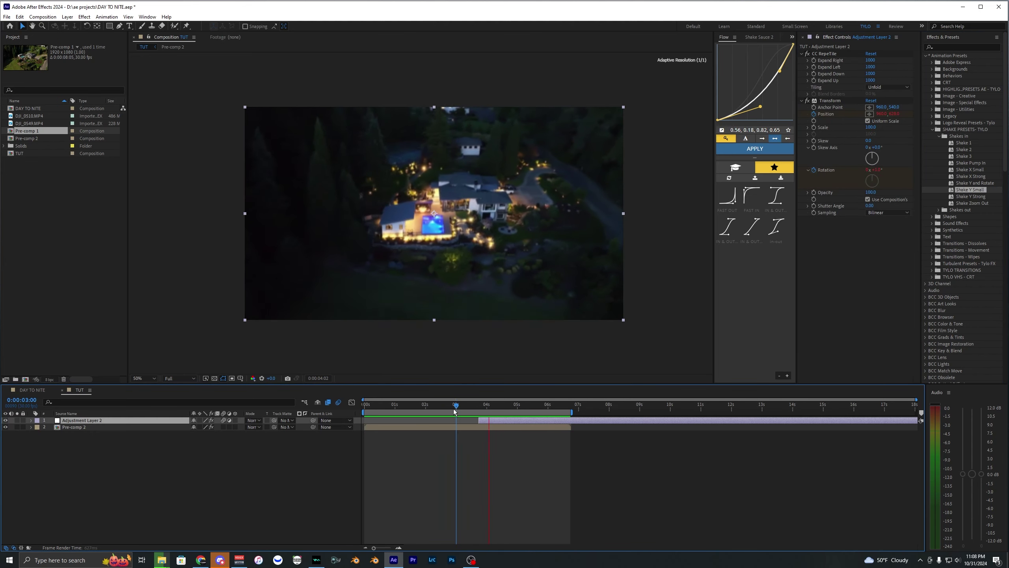